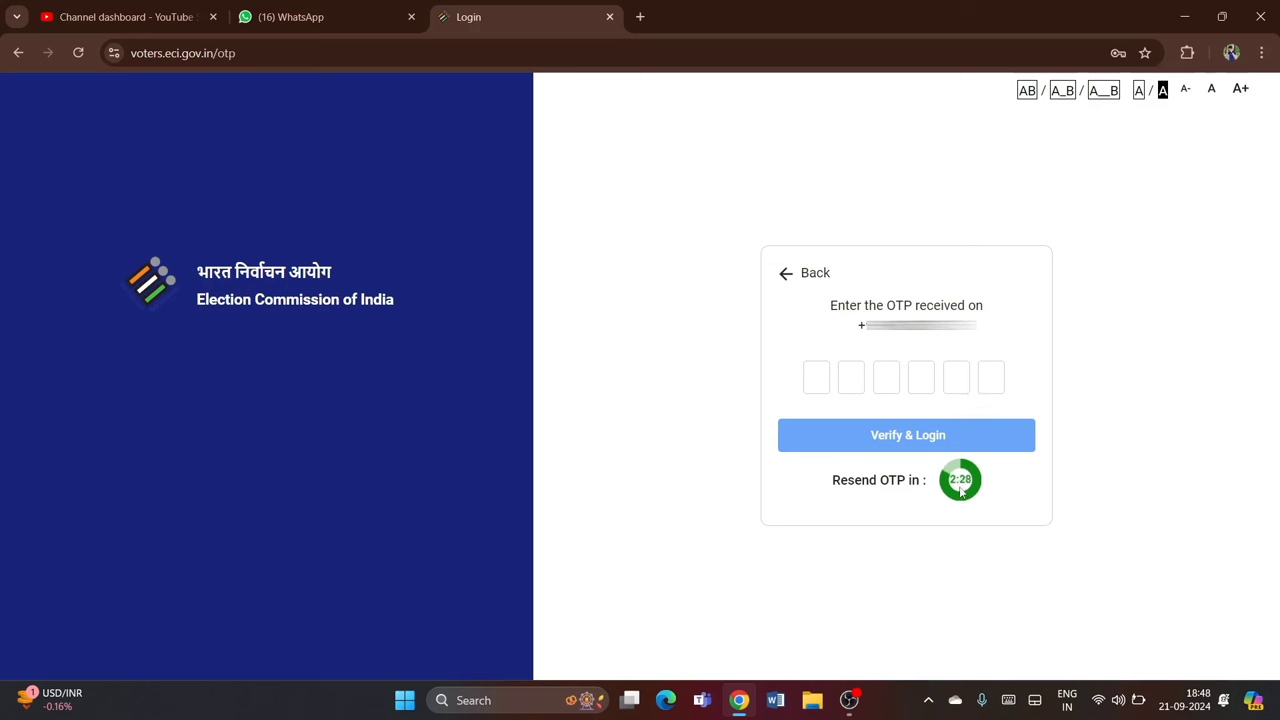
# Enter the OTP received on the mobile number, verify it and log in to the Voters' Service Portal.
pyautogui.click(820, 379)
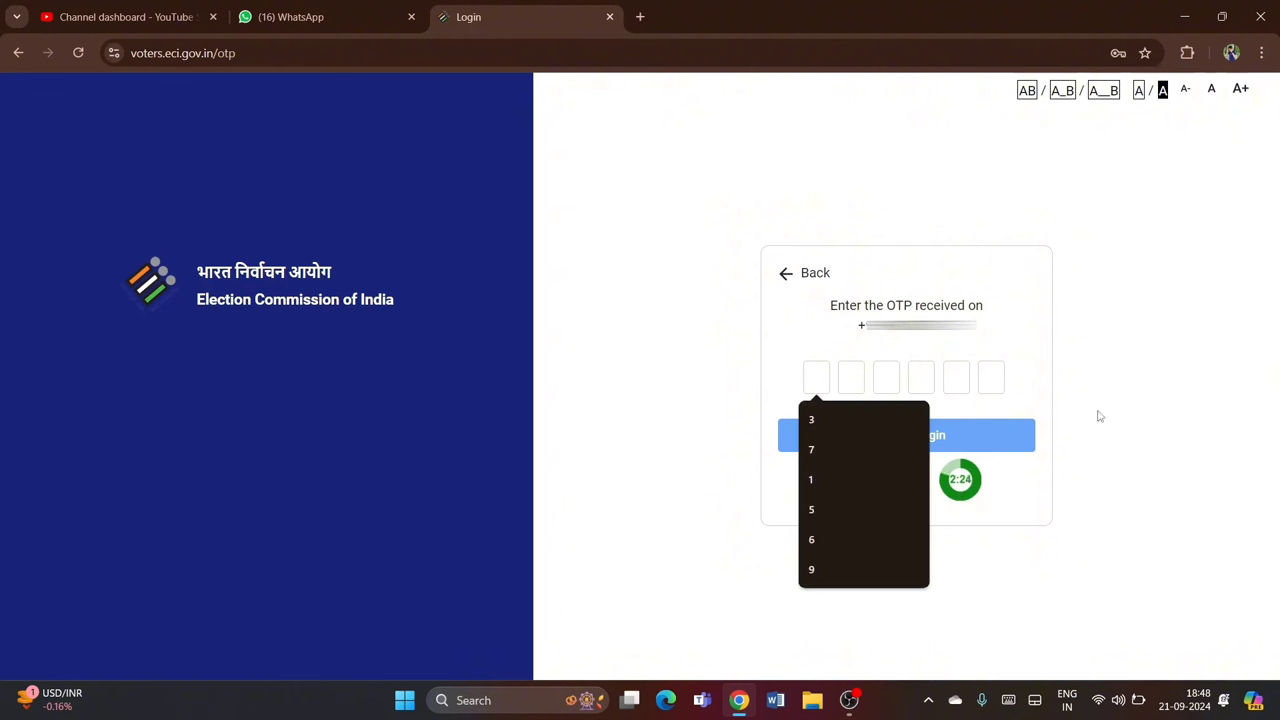
pyautogui.click(1130, 414)
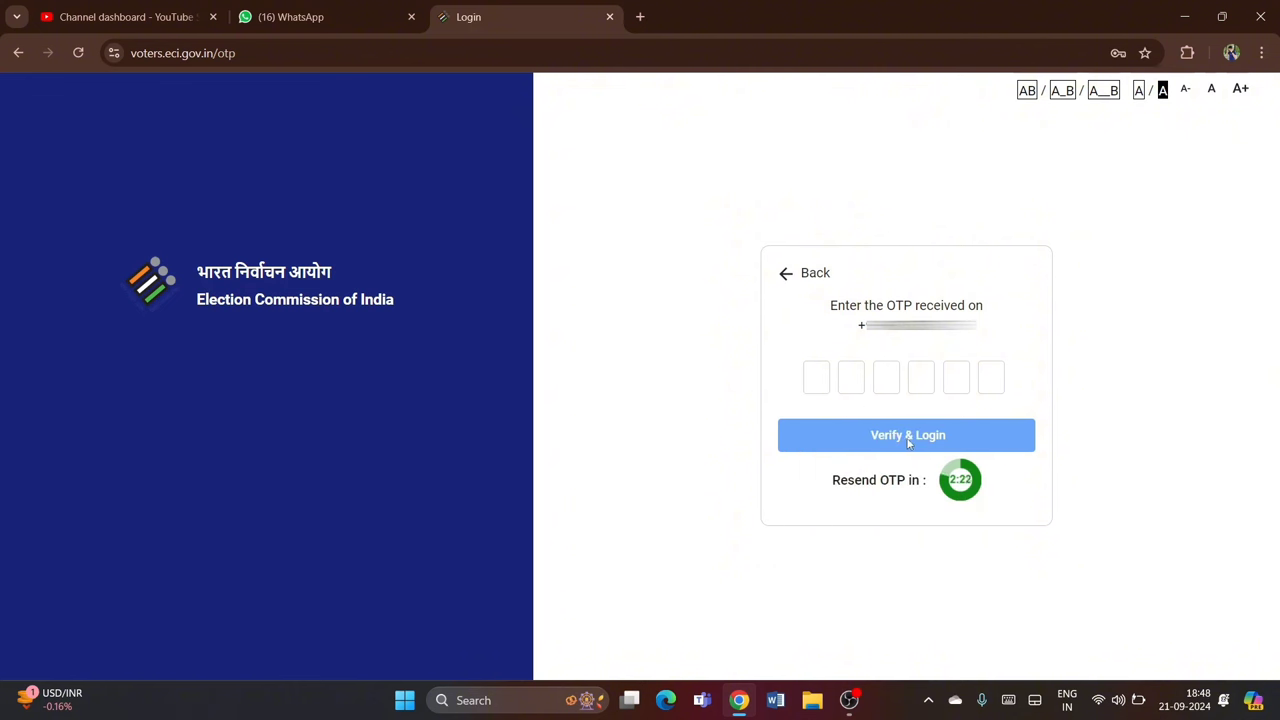
pyautogui.click(909, 437)
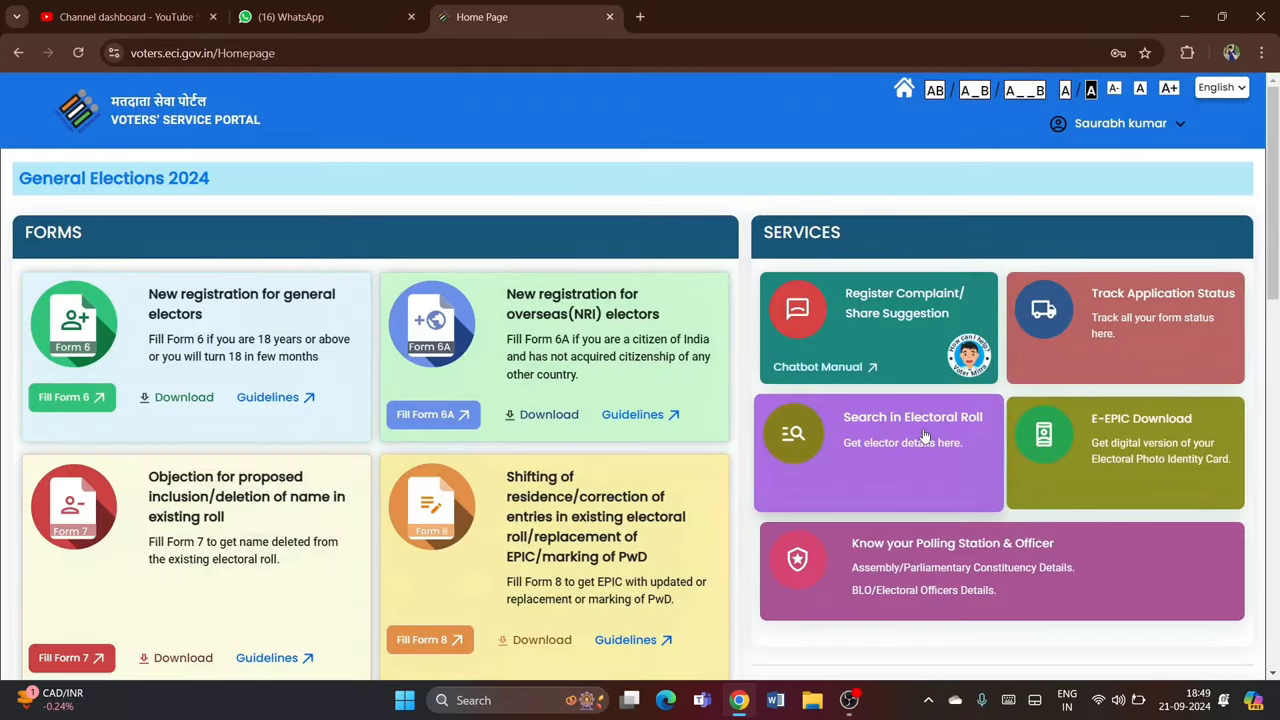
pyautogui.click(1158, 126)
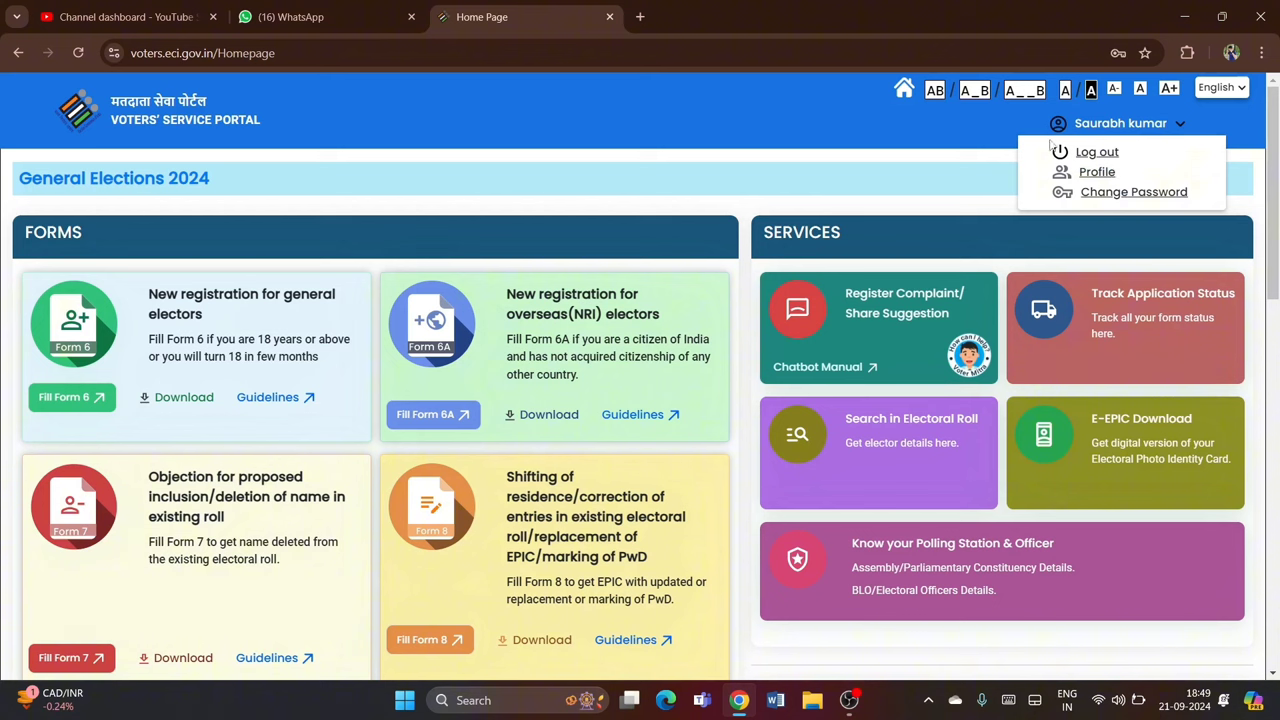
pyautogui.click(982, 133)
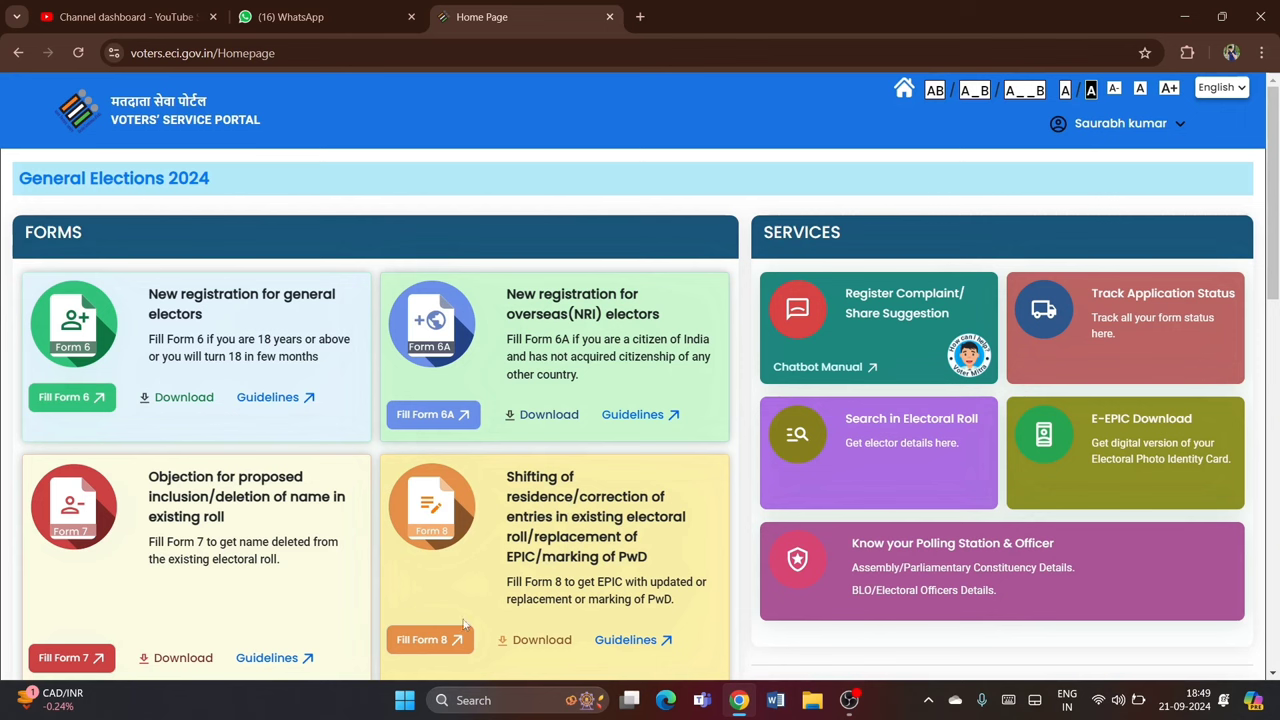
# Start Form 8 for another elector, submit that elector's EPIC number and confirm the matching elector record.
pyautogui.click(430, 643)
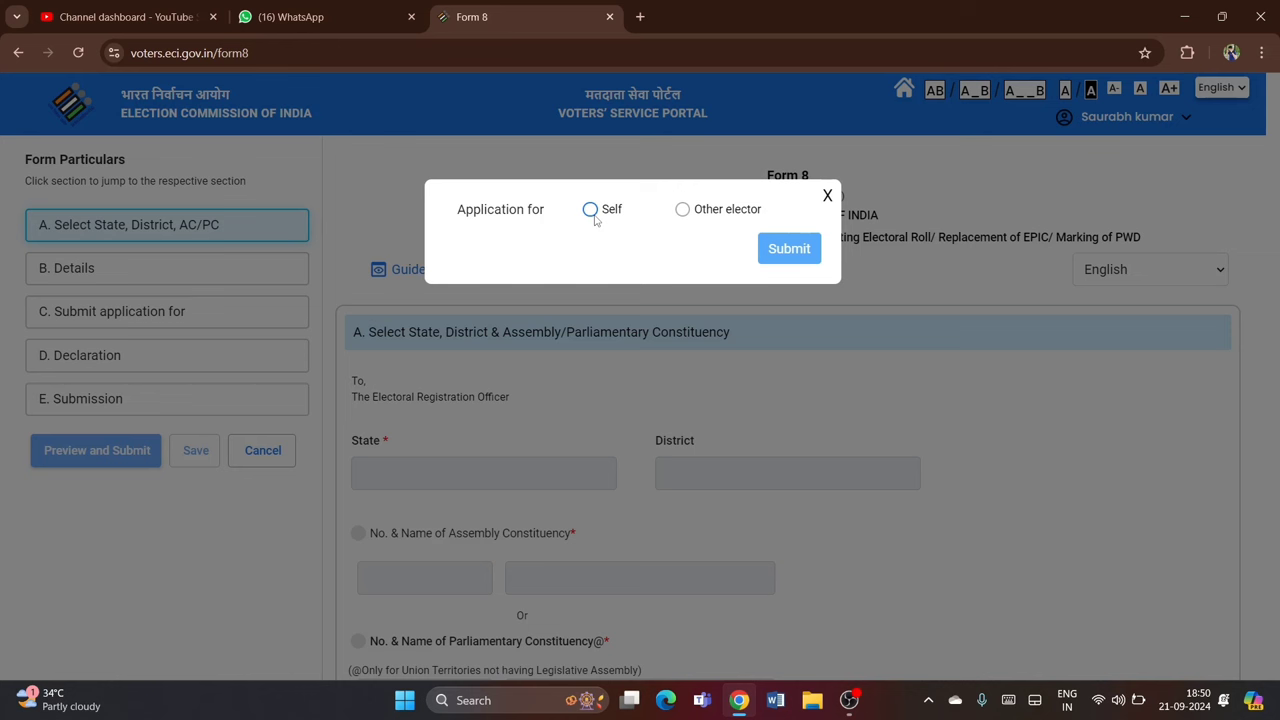
pyautogui.click(684, 212)
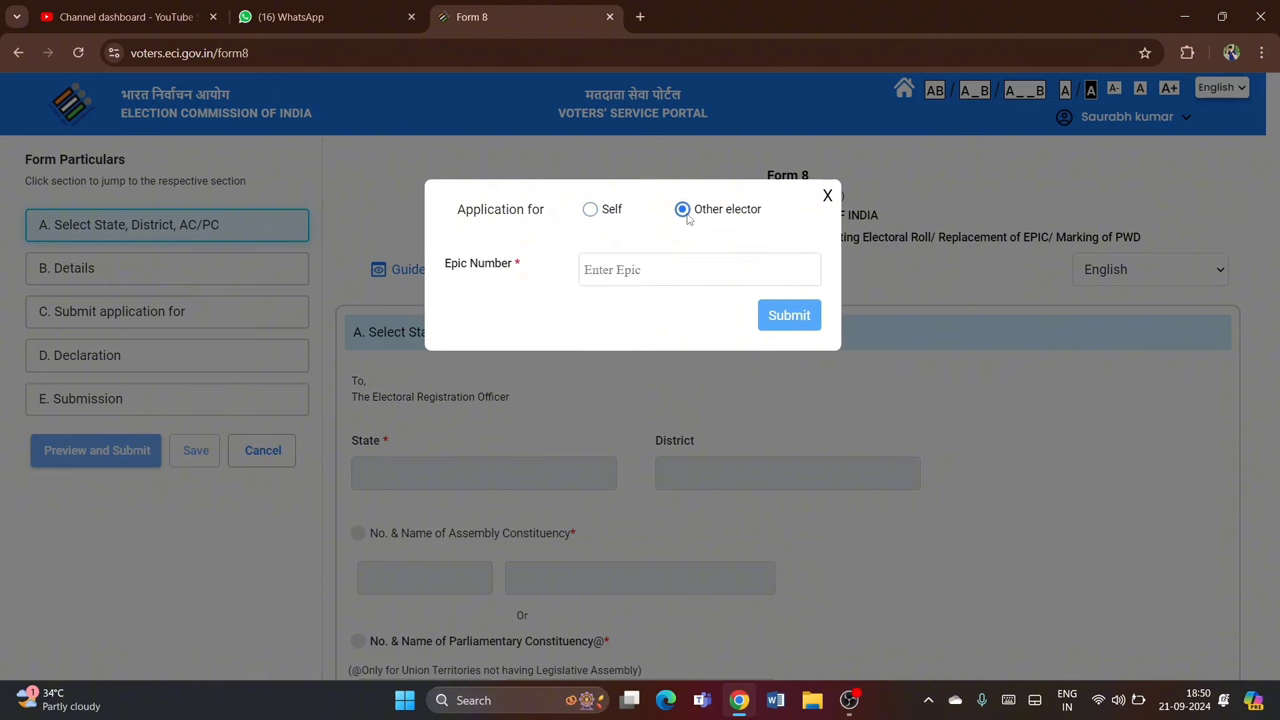
pyautogui.click(650, 260)
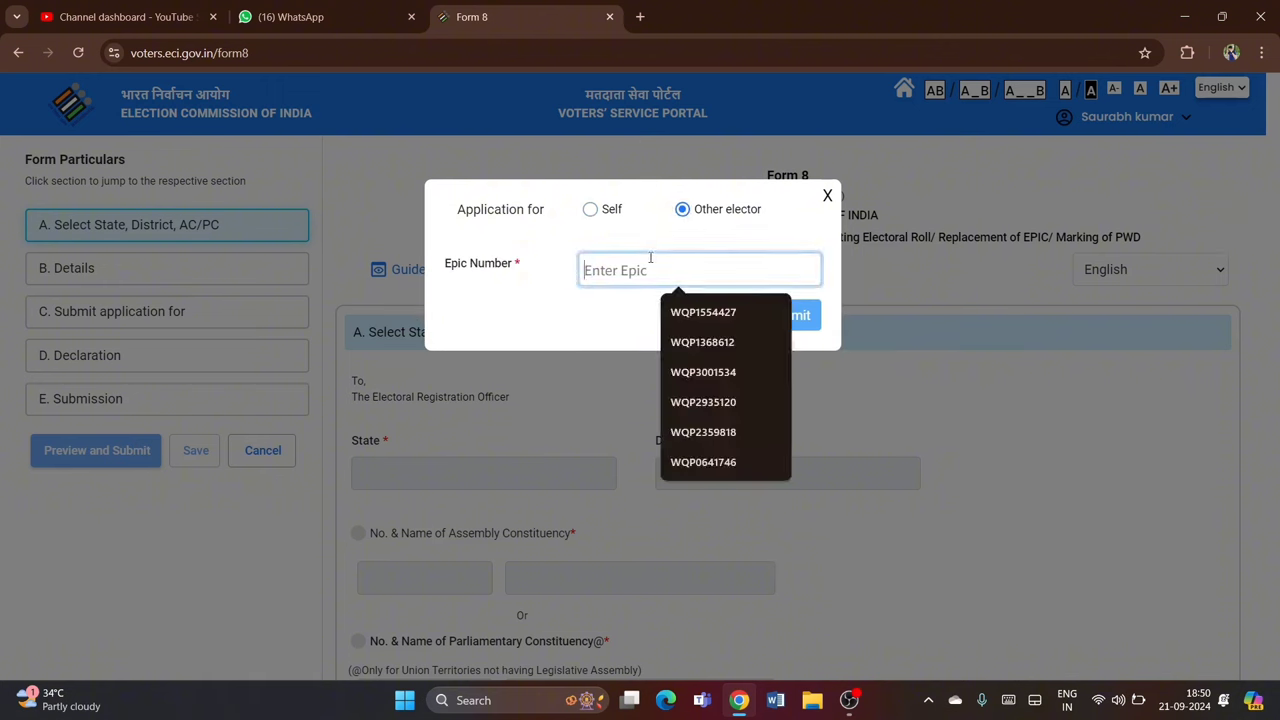
pyautogui.click(622, 292)
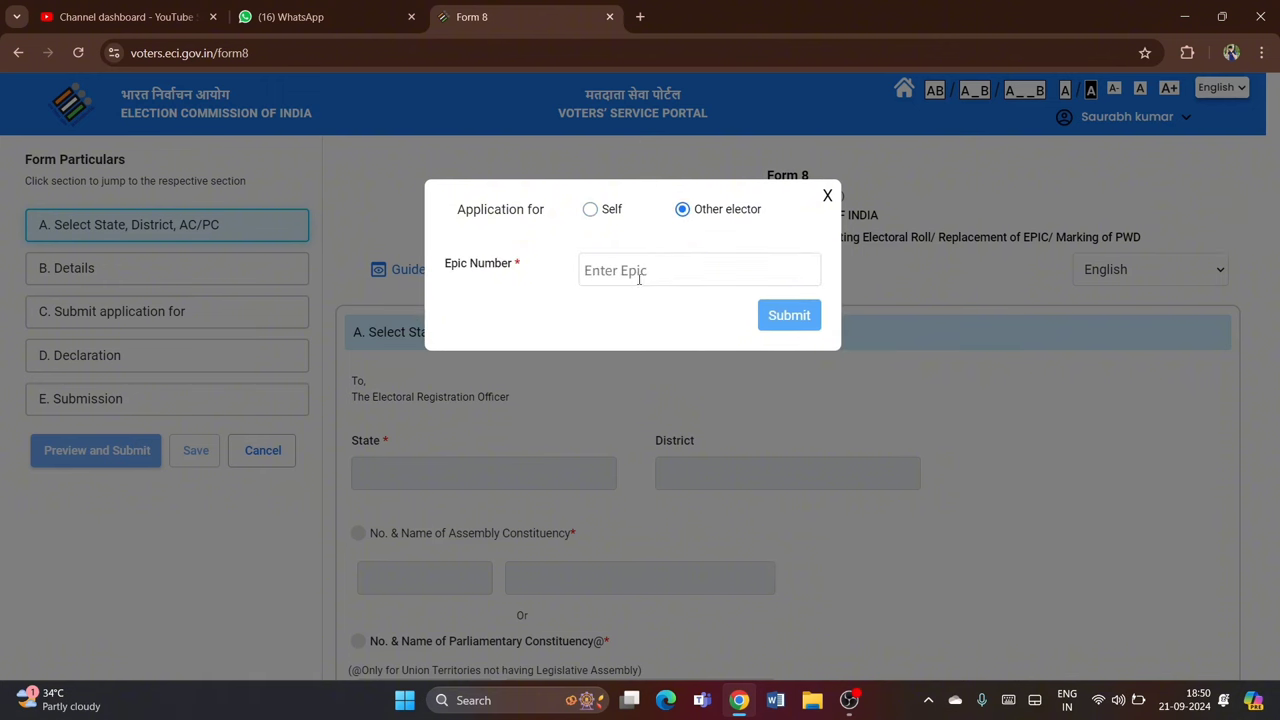
pyautogui.click(647, 271)
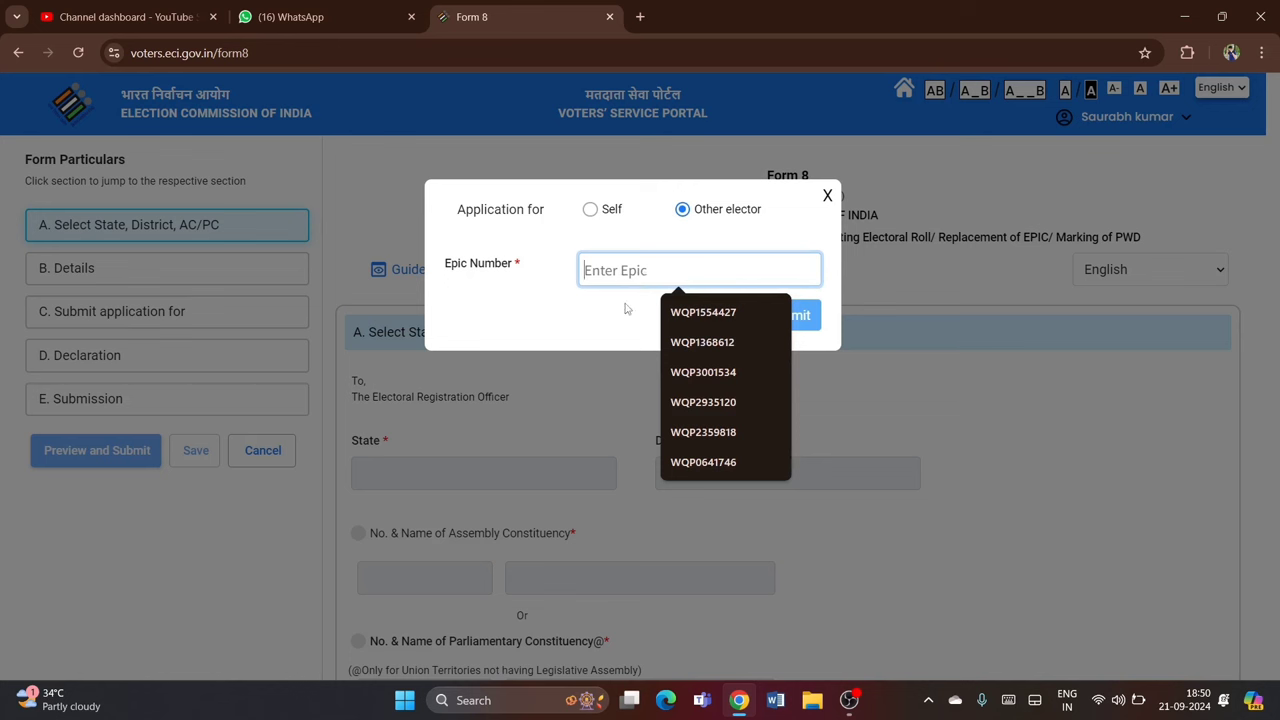
pyautogui.click(626, 309)
pyautogui.click(634, 278)
pyautogui.click(697, 312)
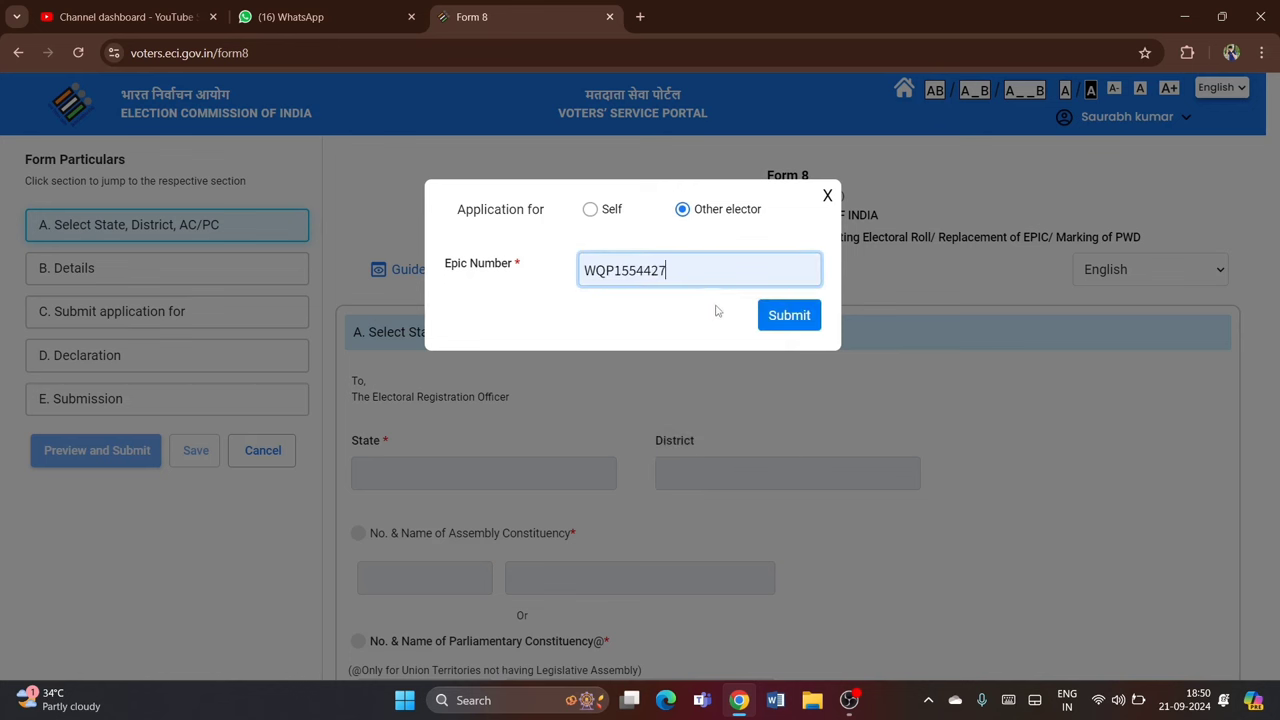
pyautogui.click(786, 316)
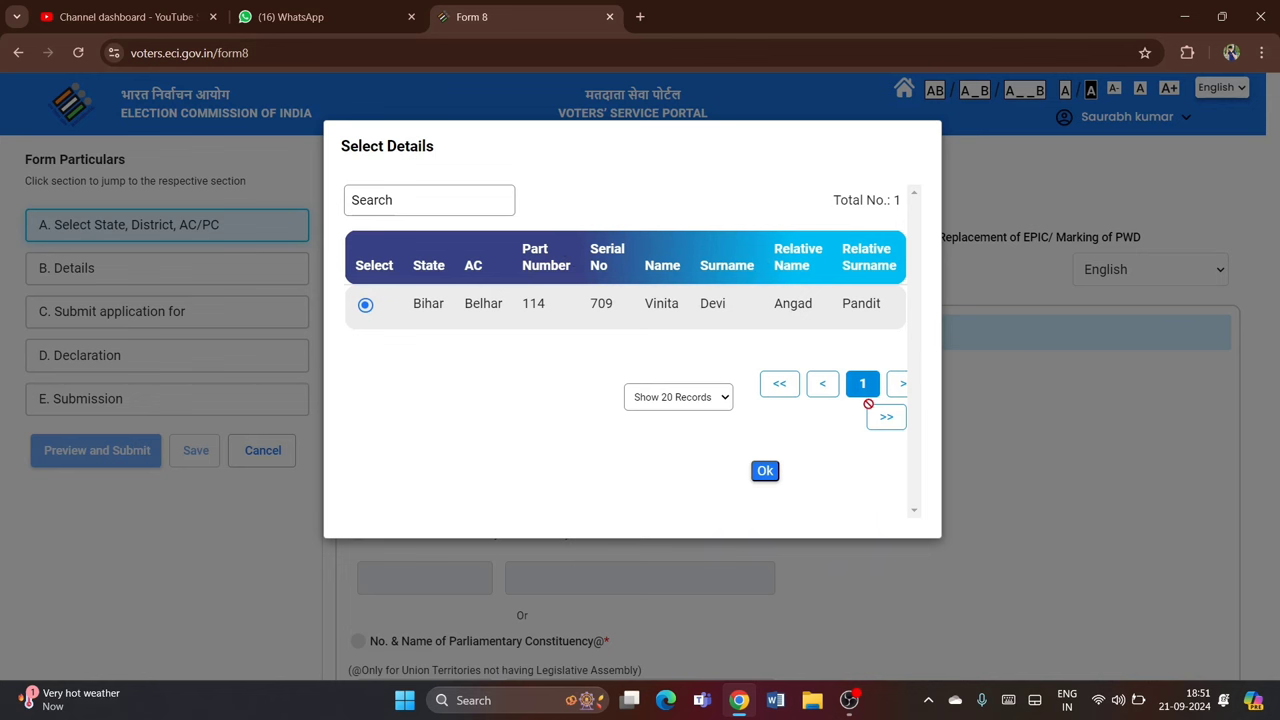
pyautogui.click(765, 471)
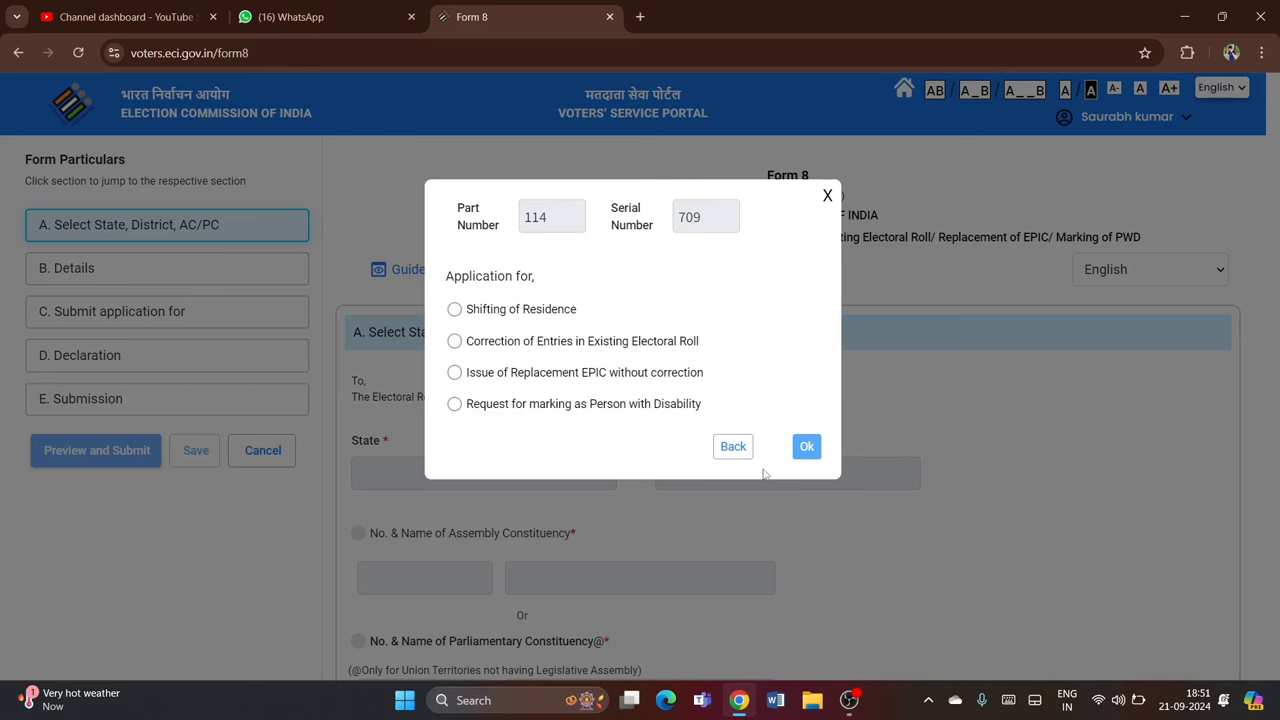
# Choose Correction of Entries in Existing Electoral Roll as the application type and continue past the pre-filled constituency section.
pyautogui.click(455, 341)
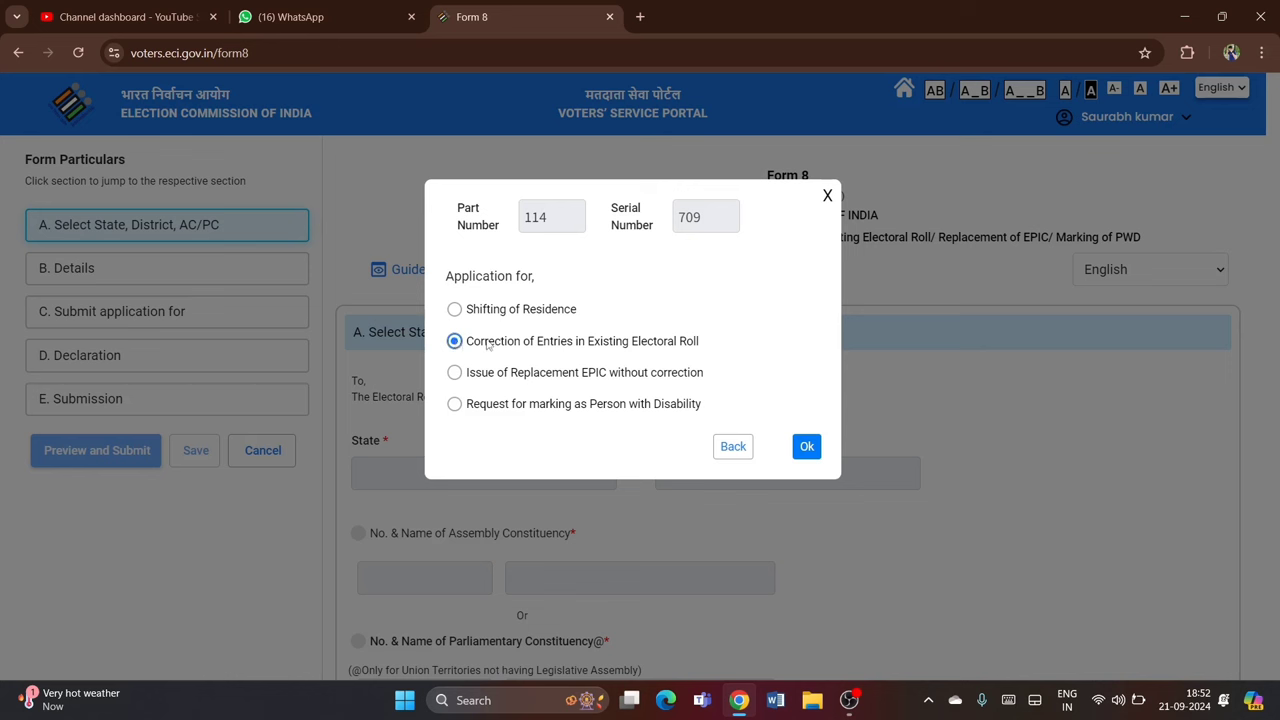
pyautogui.click(807, 446)
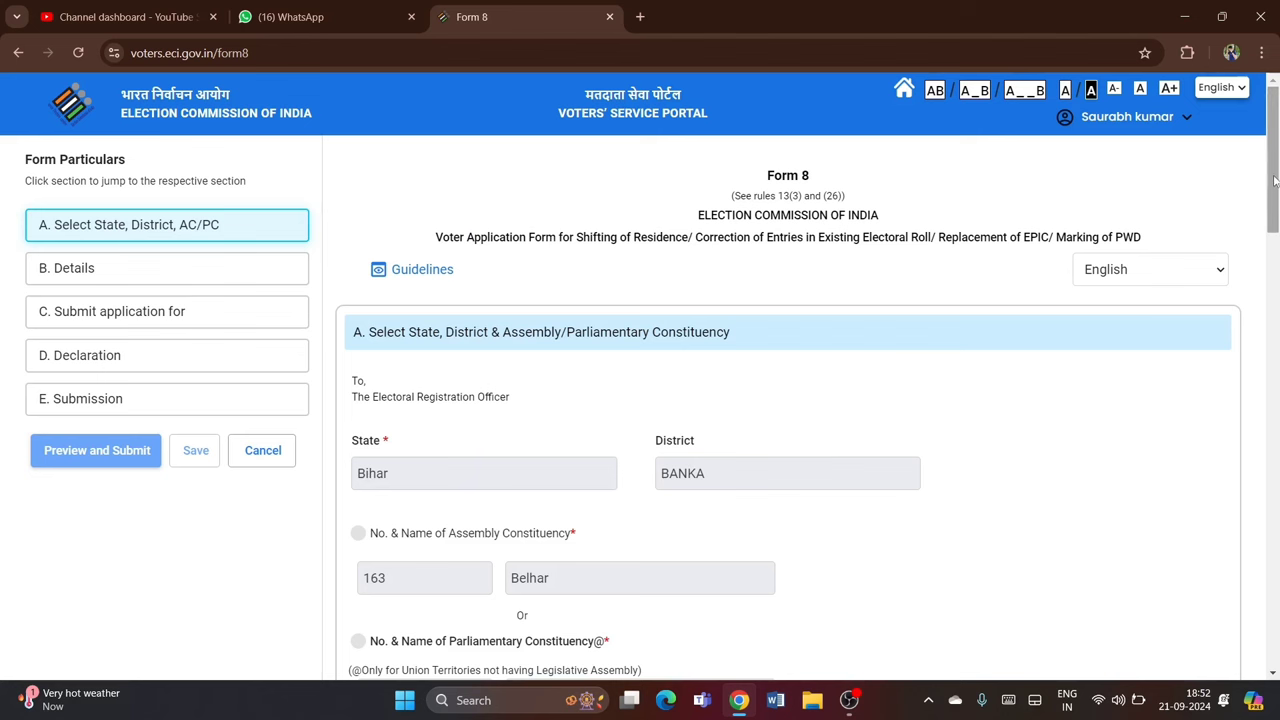
pyautogui.moveTo(1275, 181); pyautogui.dragTo(1275, 273)
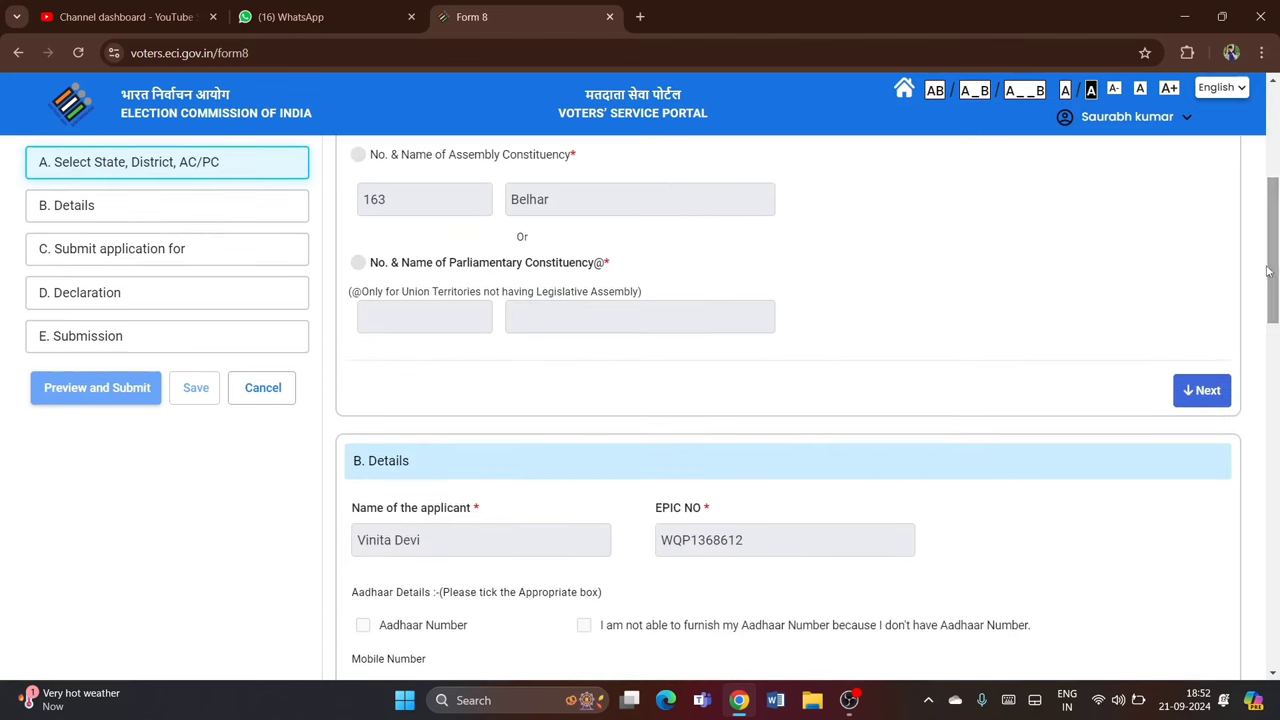
pyautogui.click(1201, 391)
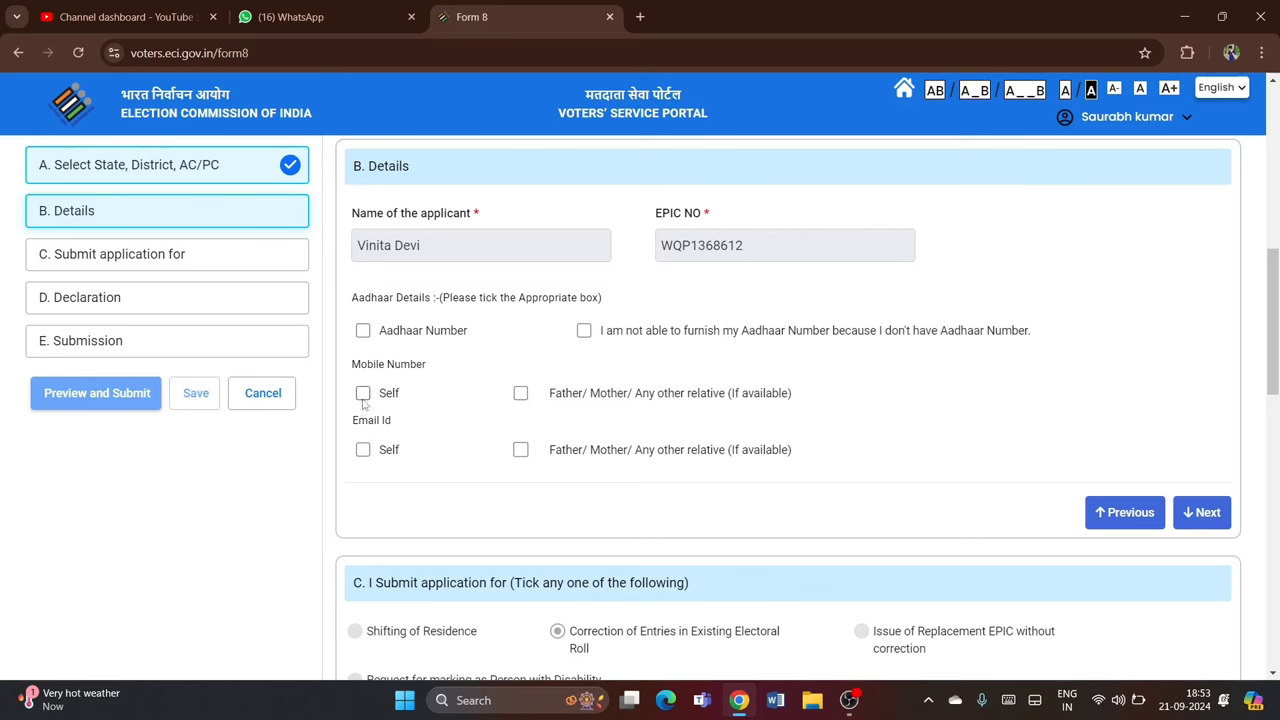
pyautogui.click(365, 338)
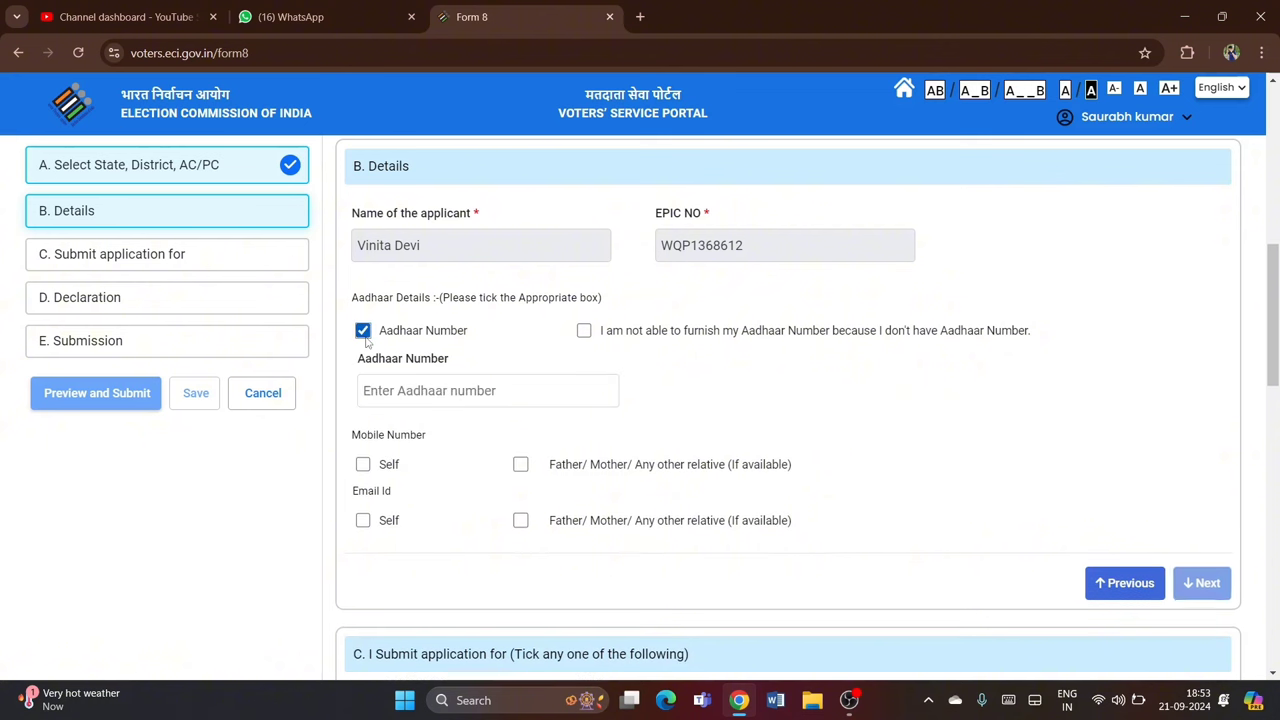
pyautogui.click(380, 390)
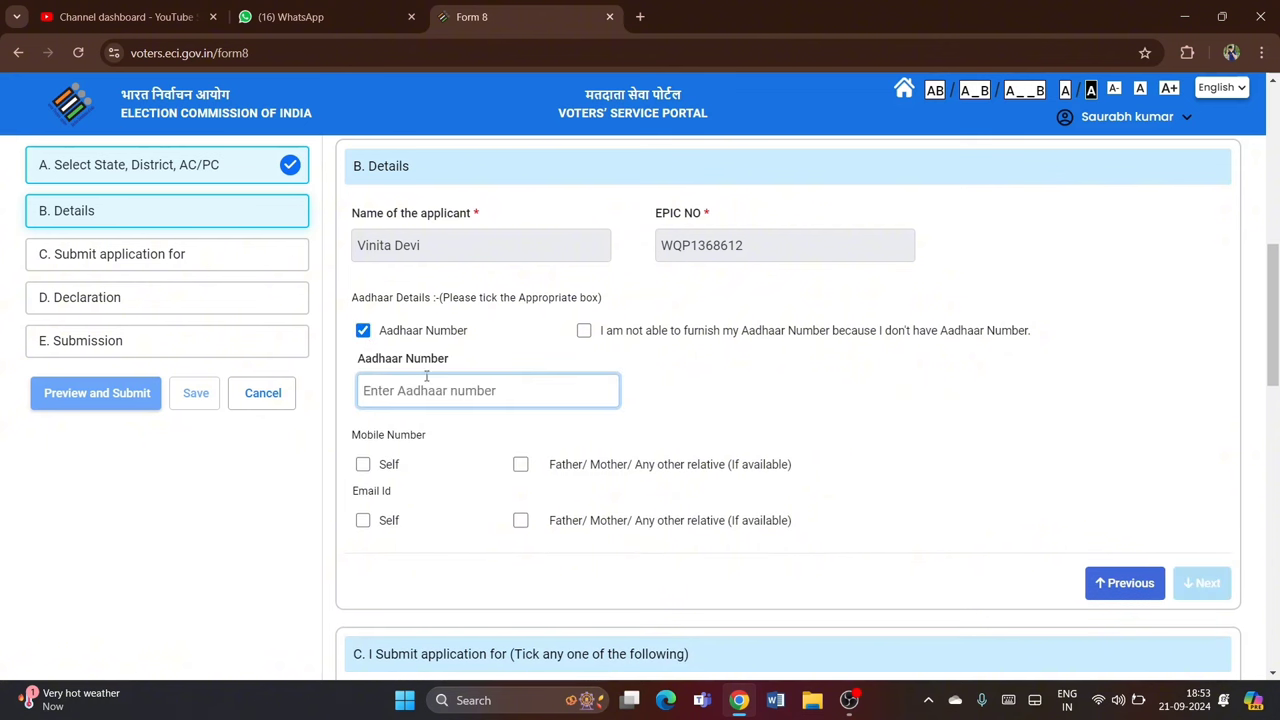
pyautogui.click(584, 336)
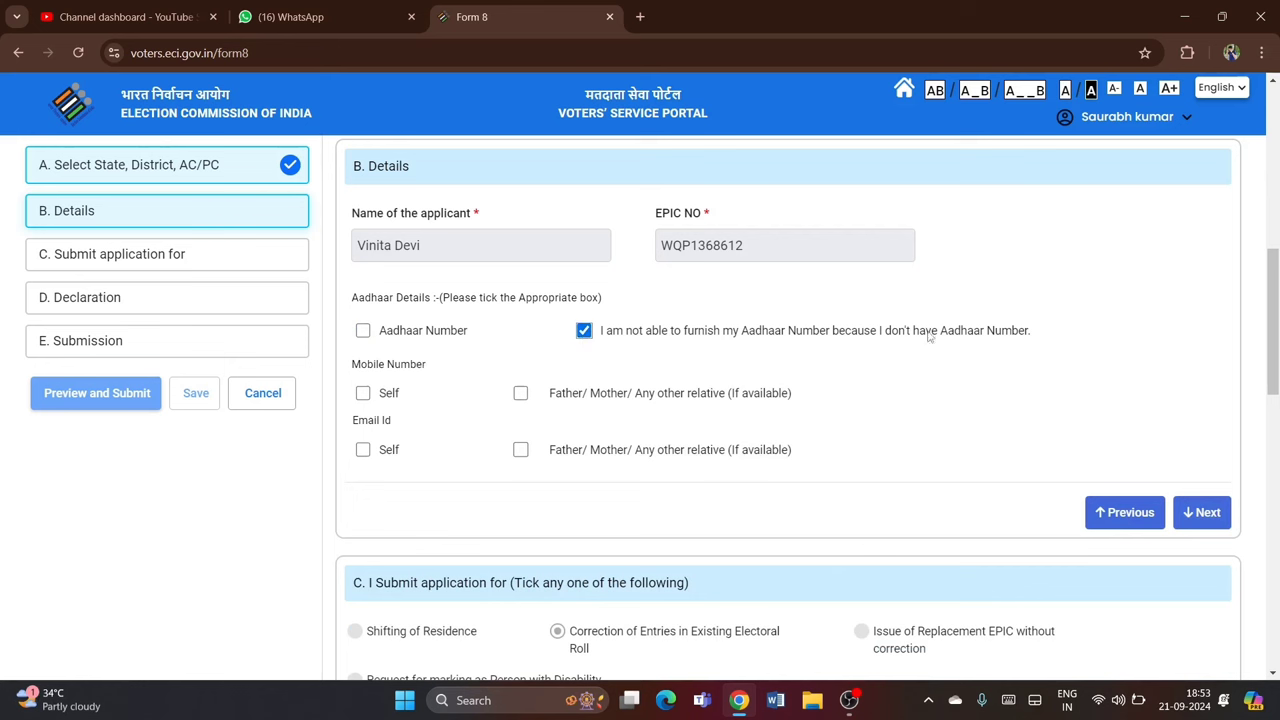
pyautogui.click(584, 332)
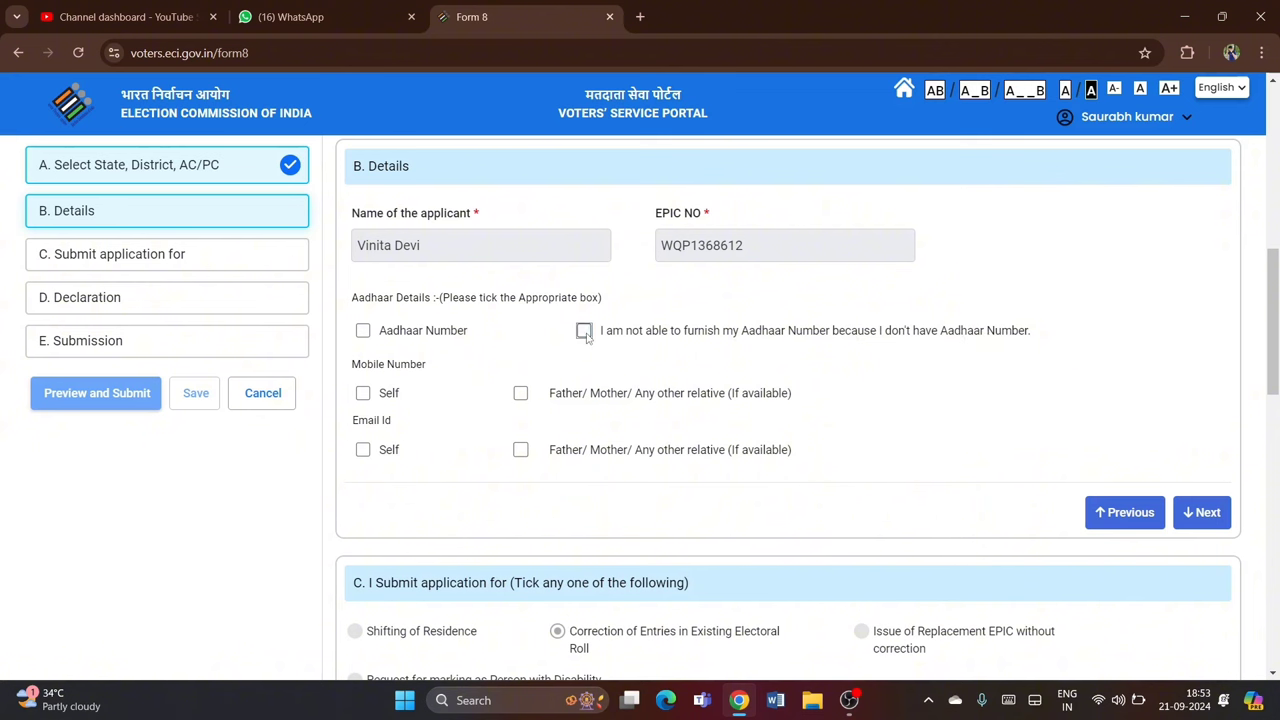
# Mark the mobile number in the Details section as Self, enter the applicant's mobile number and continue to section C.
pyautogui.click(363, 392)
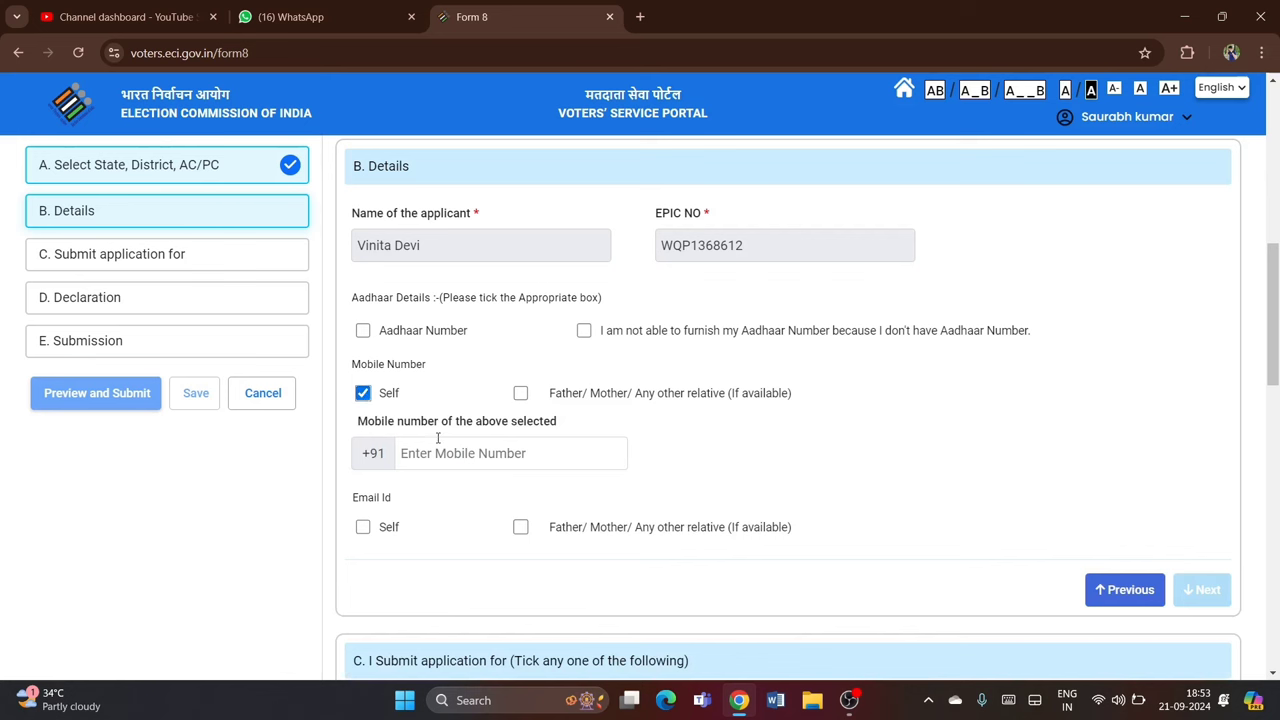
pyautogui.click(446, 449)
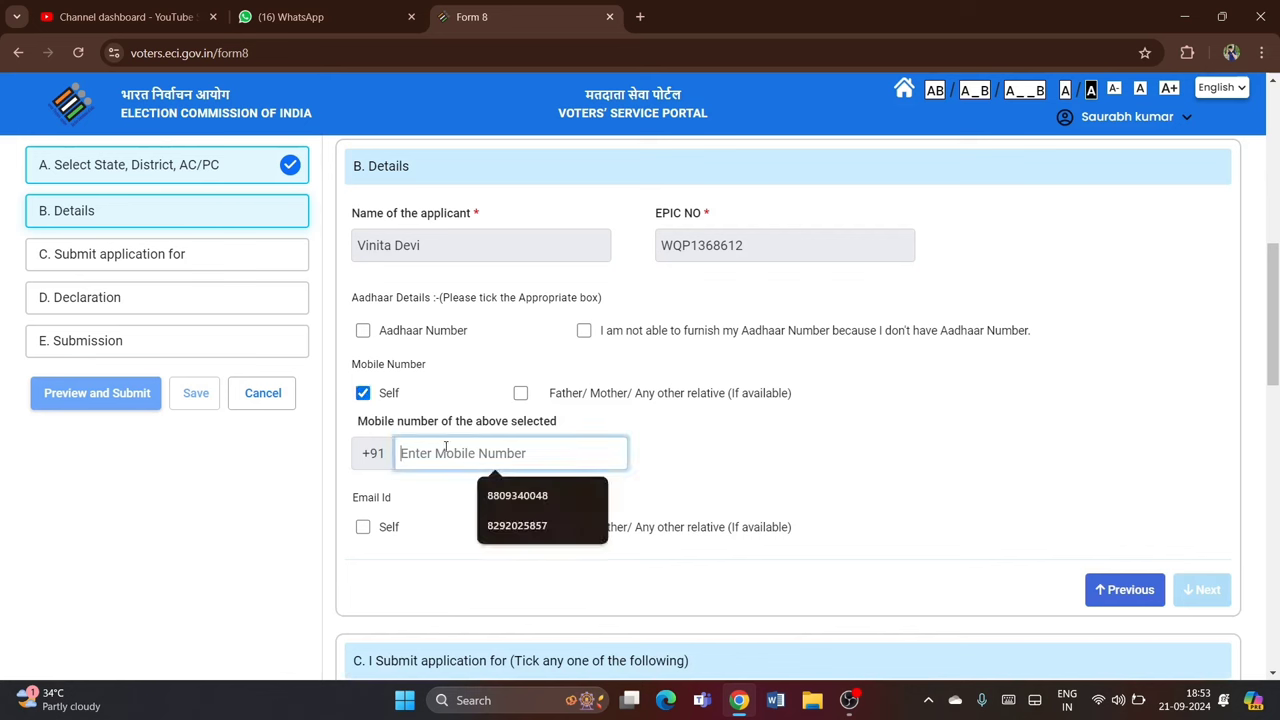
pyautogui.click(529, 524)
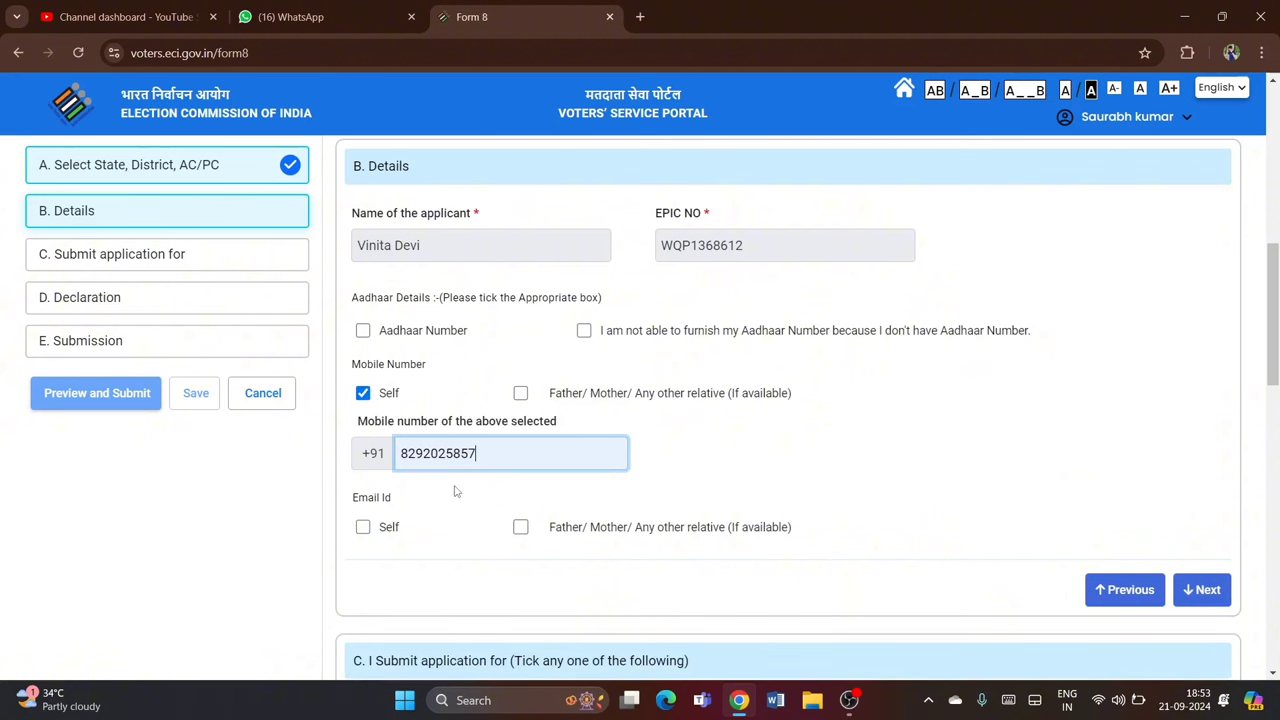
pyautogui.click(1195, 588)
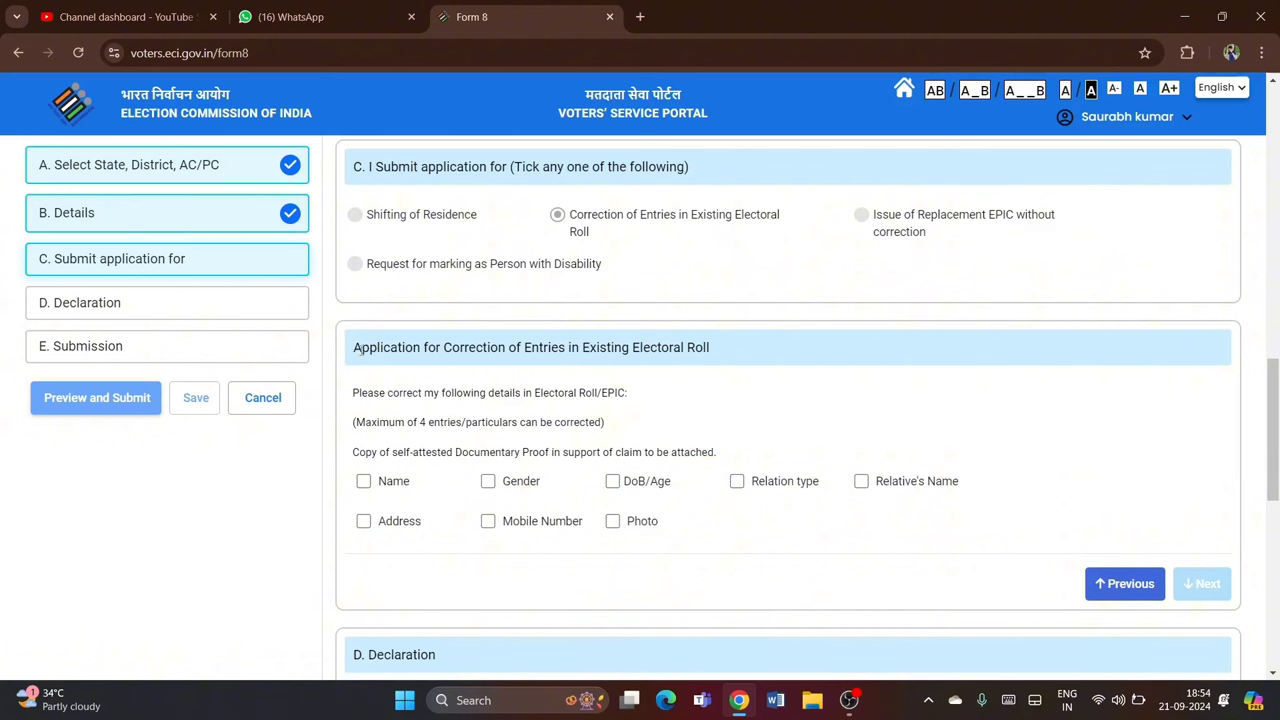
# Select Mobile Number as the entry to correct, enter the new mobile number and continue to the Declaration section.
pyautogui.moveTo(361, 348); pyautogui.dragTo(658, 349)
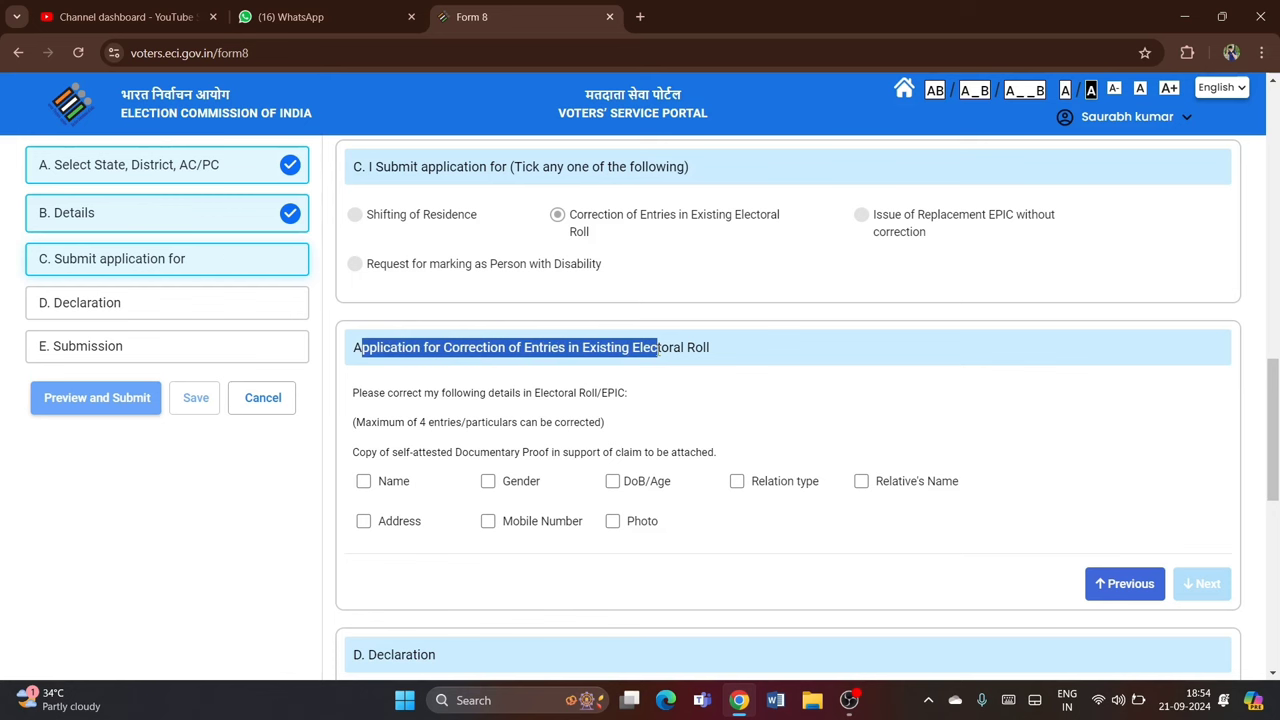
pyautogui.click(779, 540)
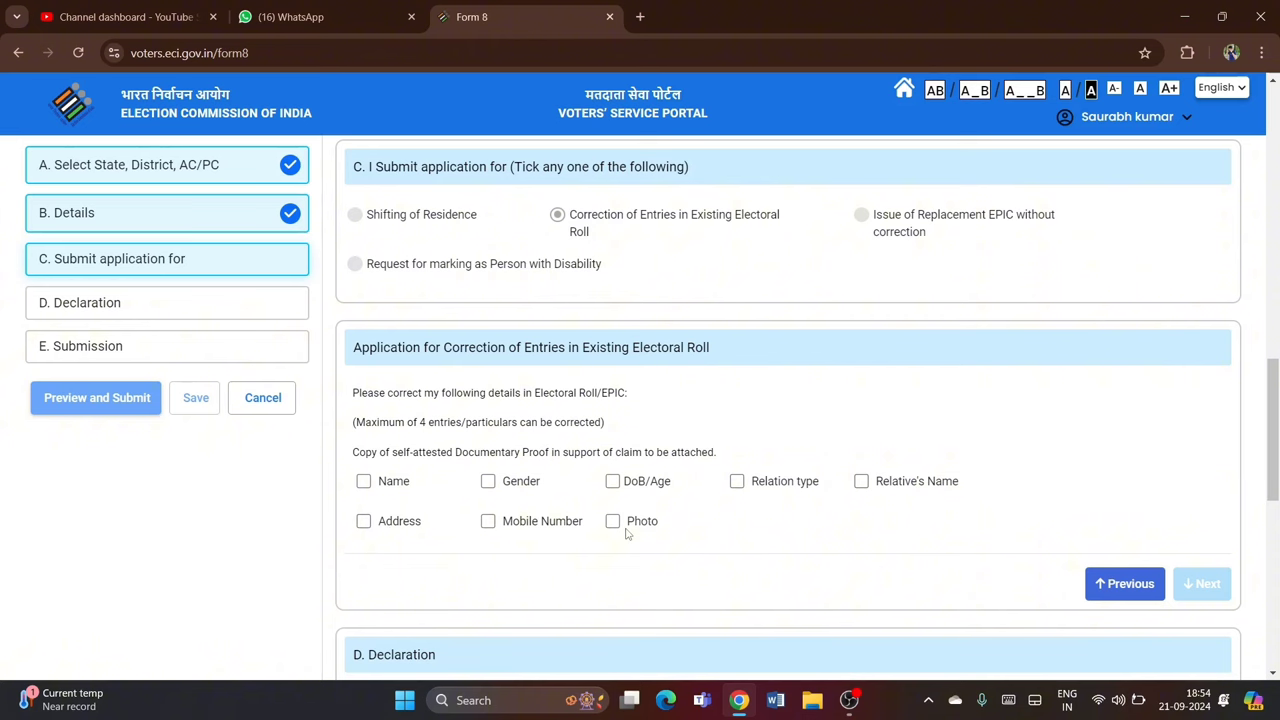
pyautogui.click(490, 523)
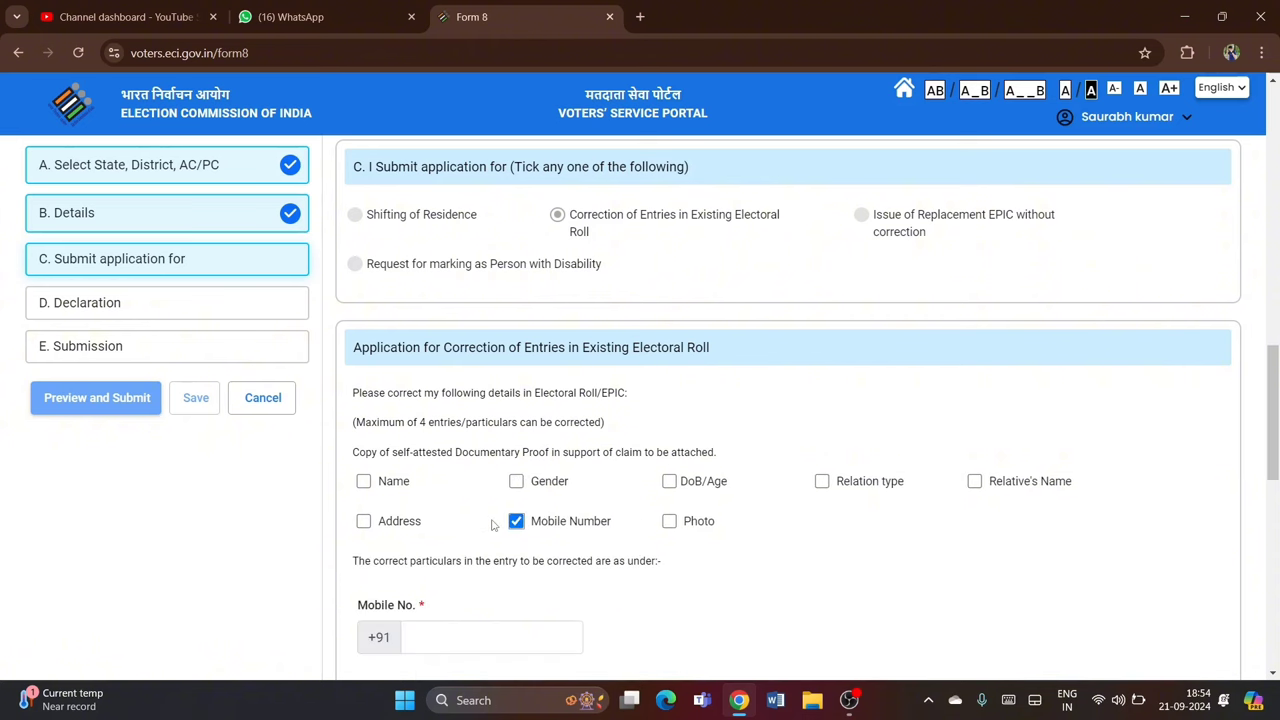
pyautogui.scroll(-3, 1277, 398)
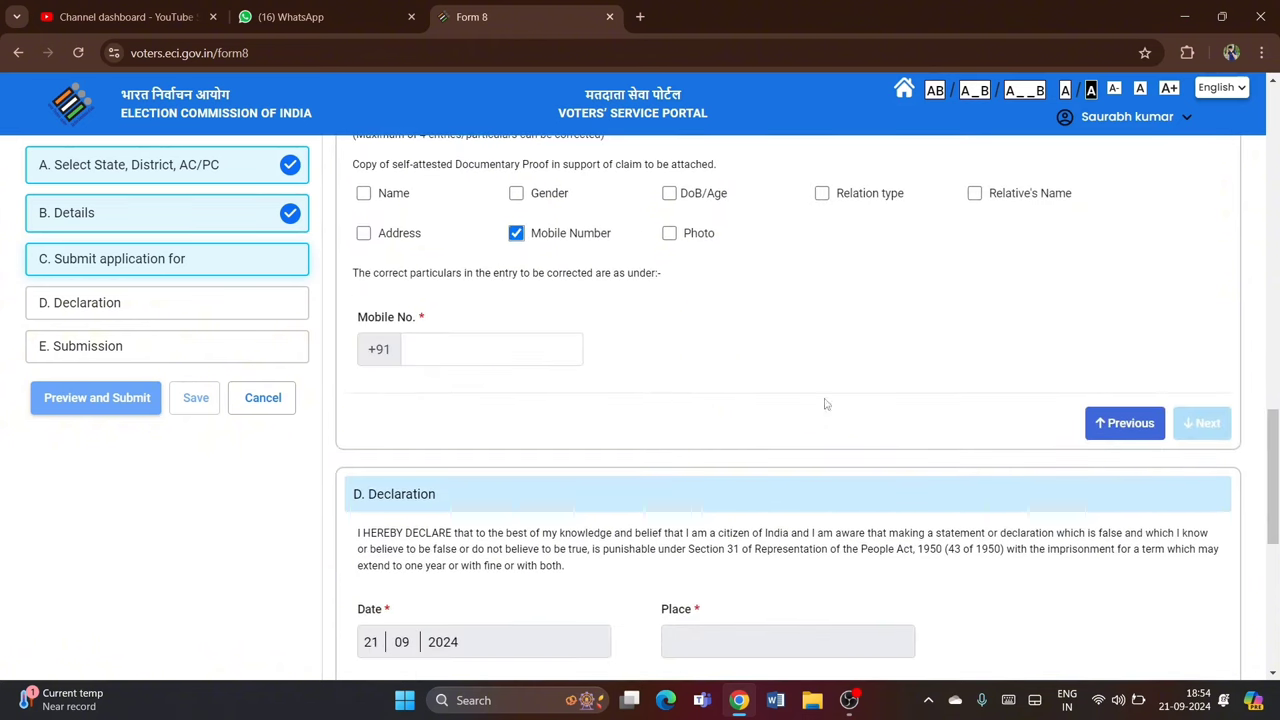
pyautogui.click(476, 353)
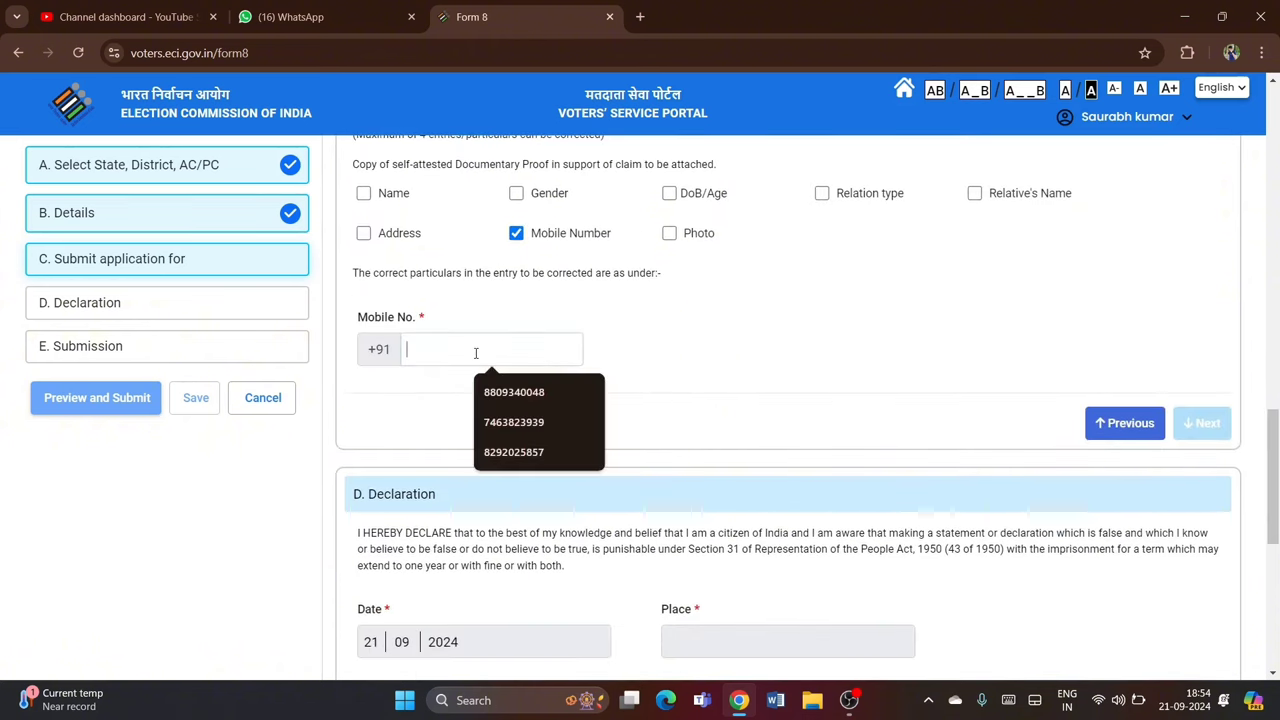
pyautogui.click(518, 420)
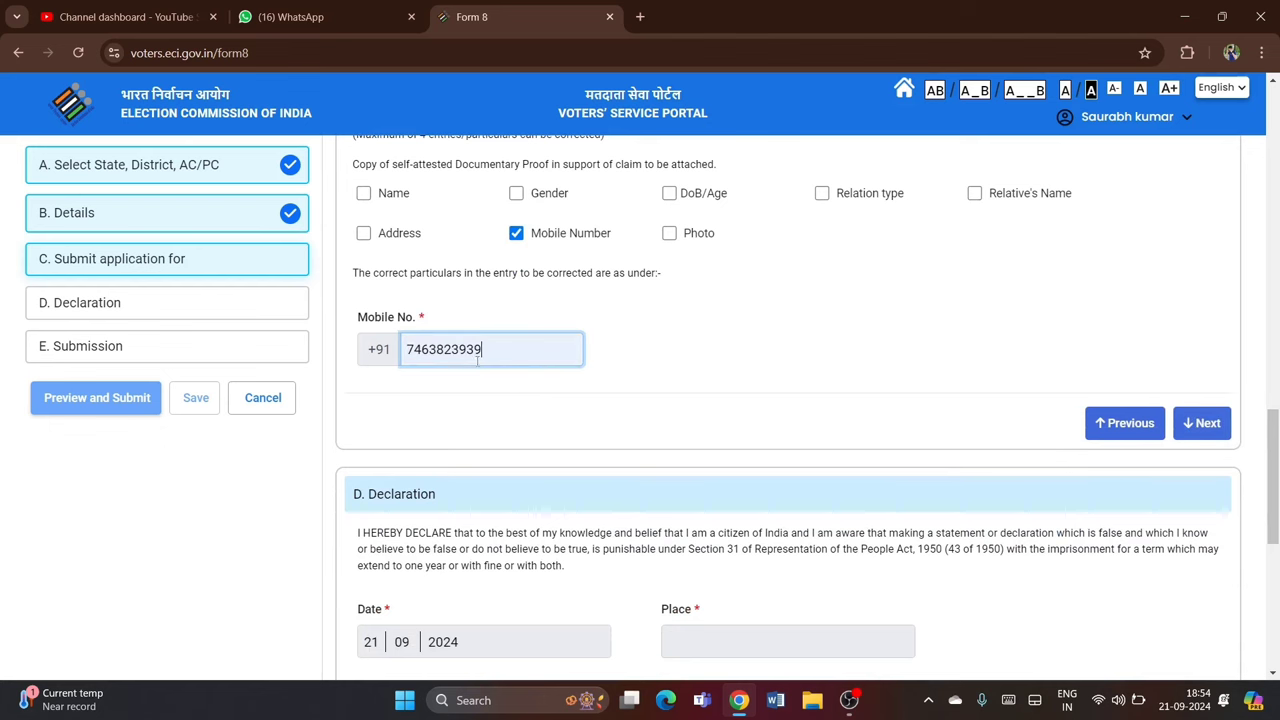
pyautogui.click(1190, 424)
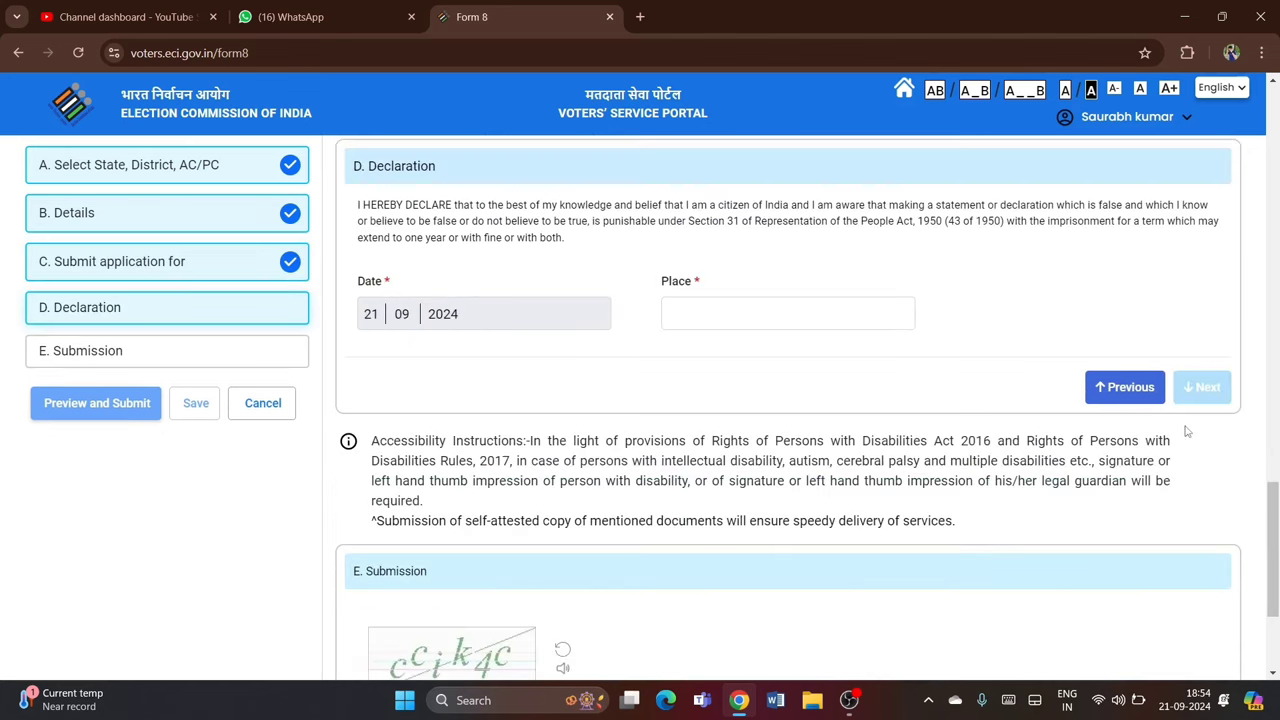
# Enter ghhh as the place in the Declaration section and continue to the Submission section.
pyautogui.click(693, 305)
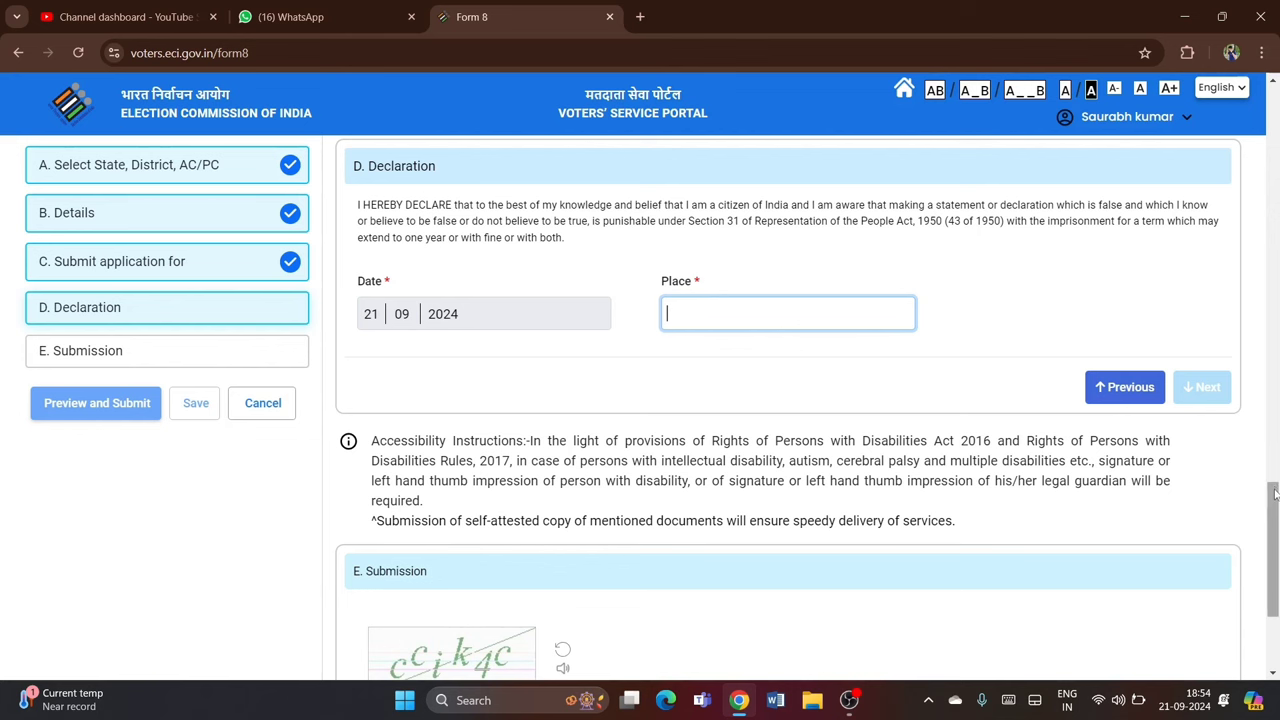
pyautogui.moveTo(1273, 492); pyautogui.dragTo(1273, 558)
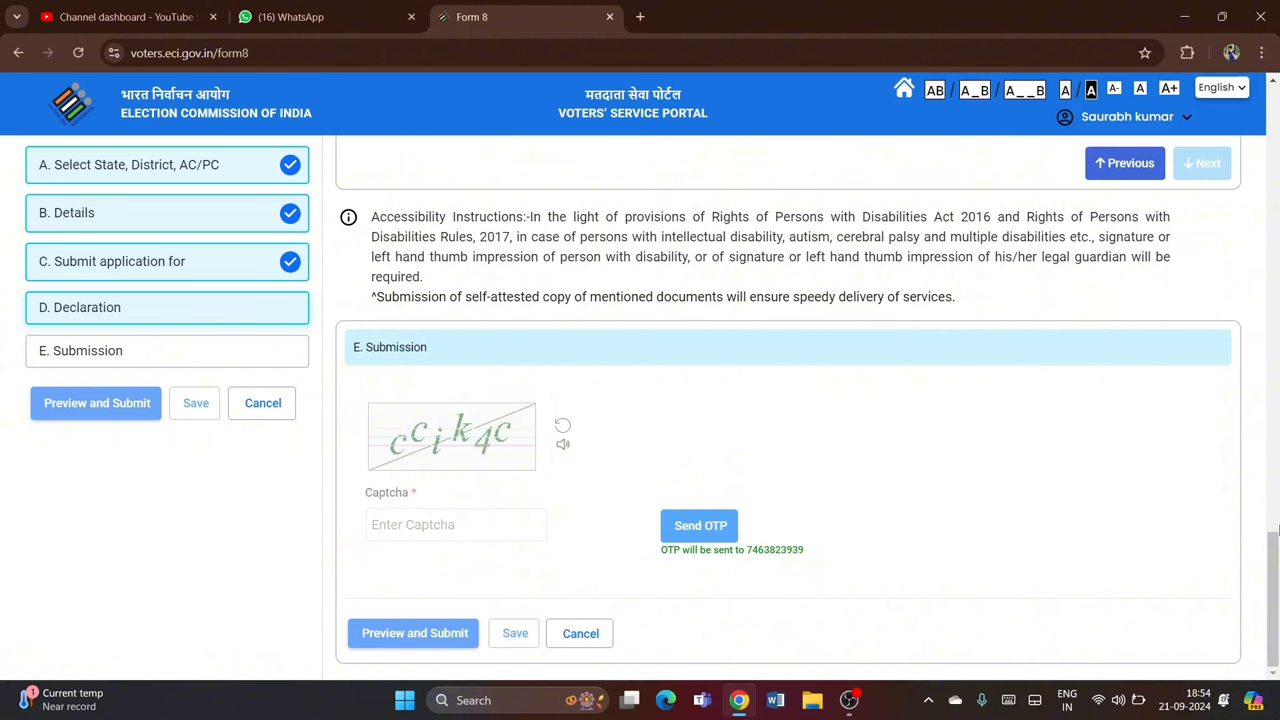
pyautogui.scroll(2, 1273, 550)
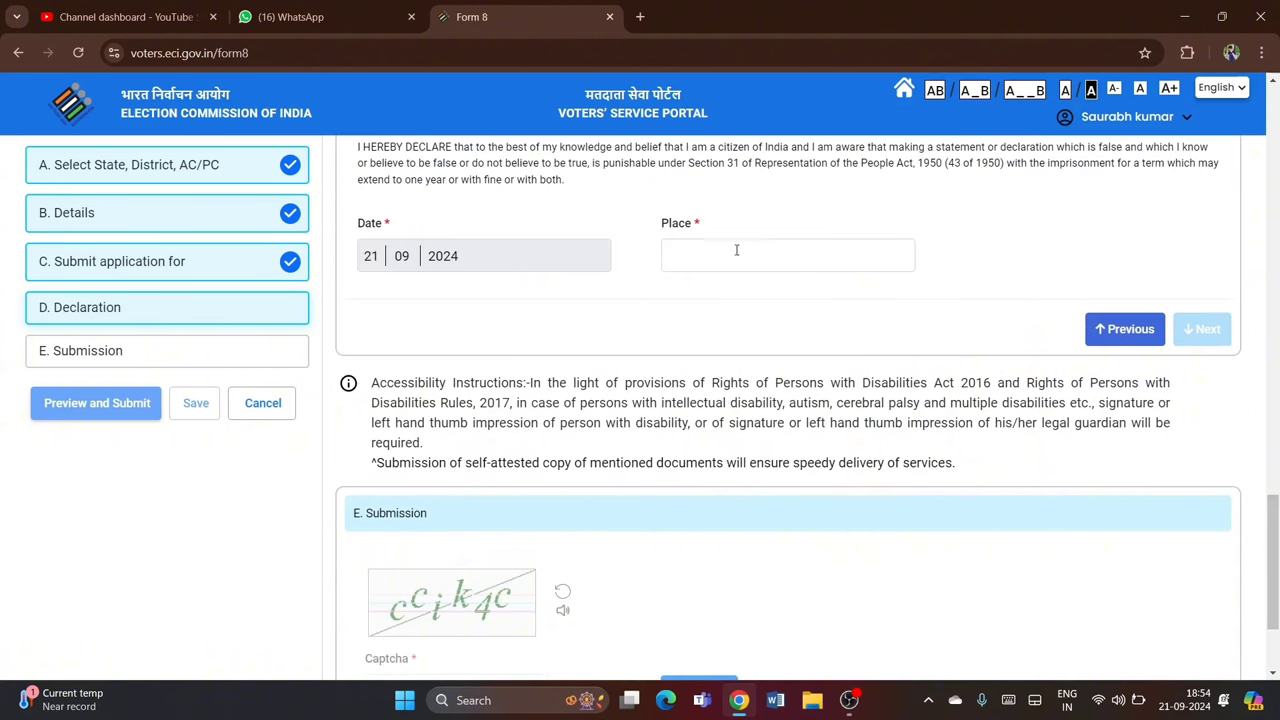
pyautogui.click(736, 249)
pyautogui.write('ghhh')
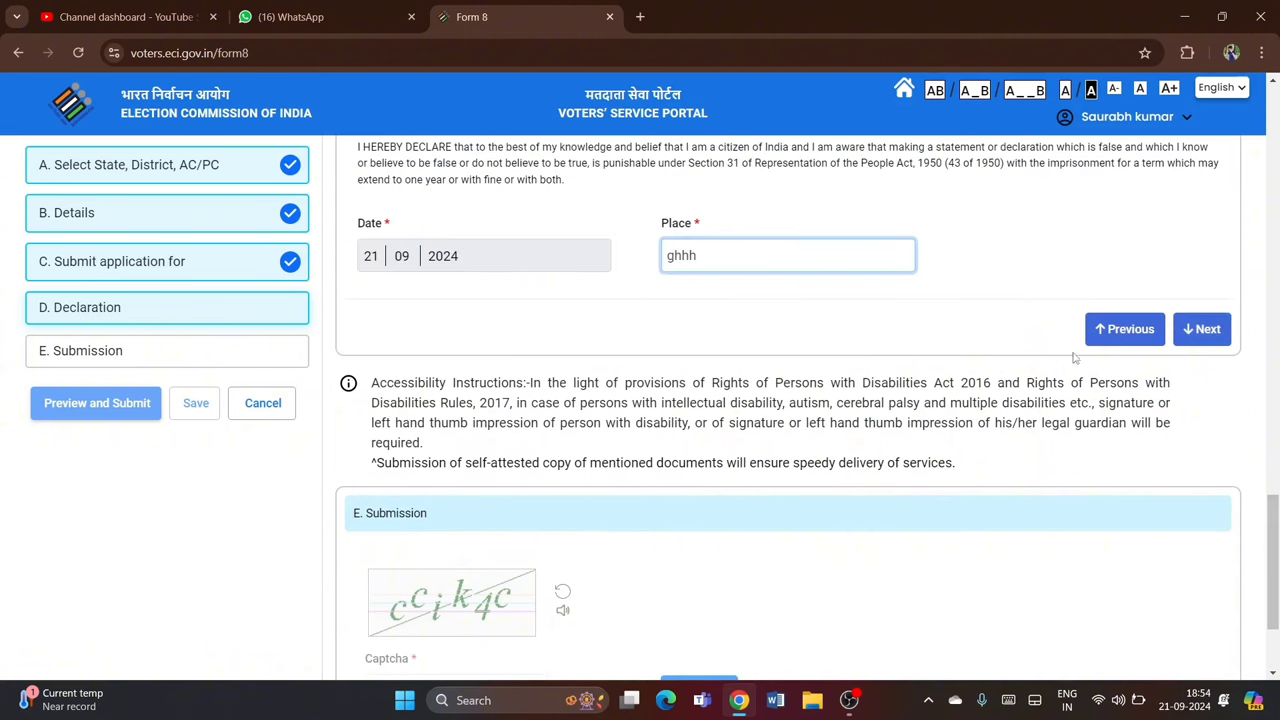
pyautogui.click(1203, 329)
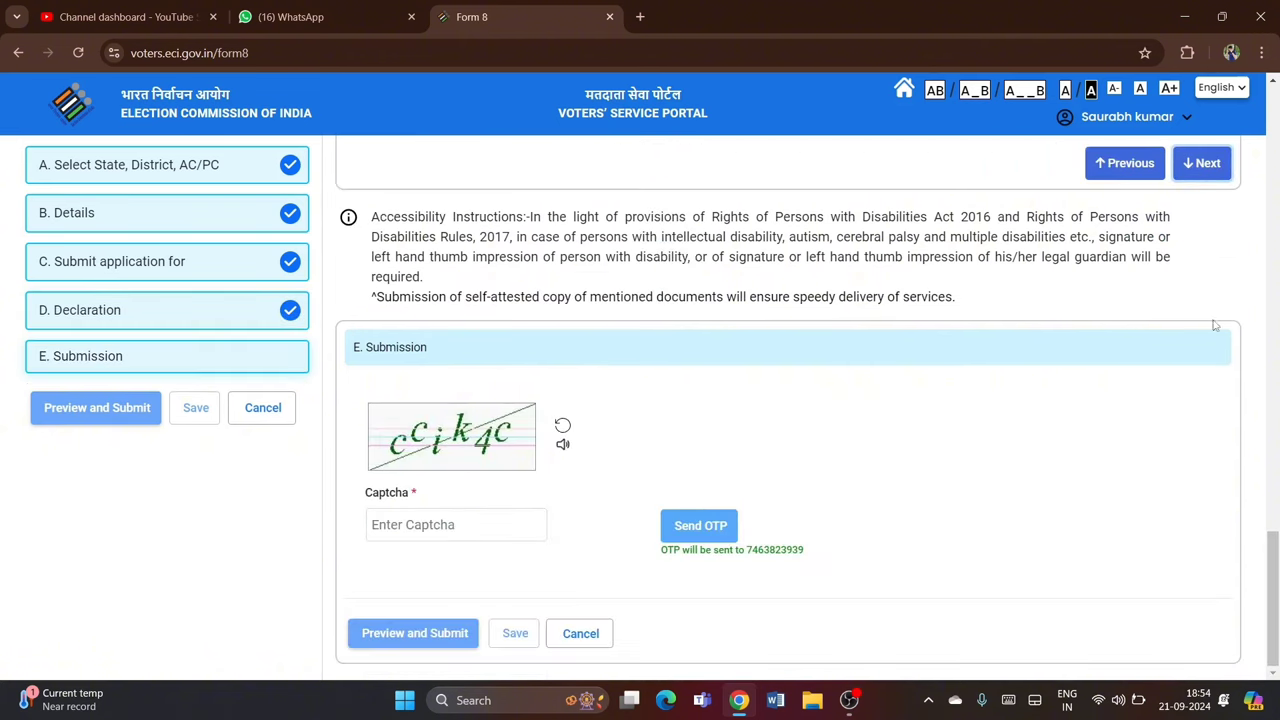
# Fill in the captcha, request and enter the one-time verification code, and bring up the Form 8 preview.
pyautogui.click(481, 522)
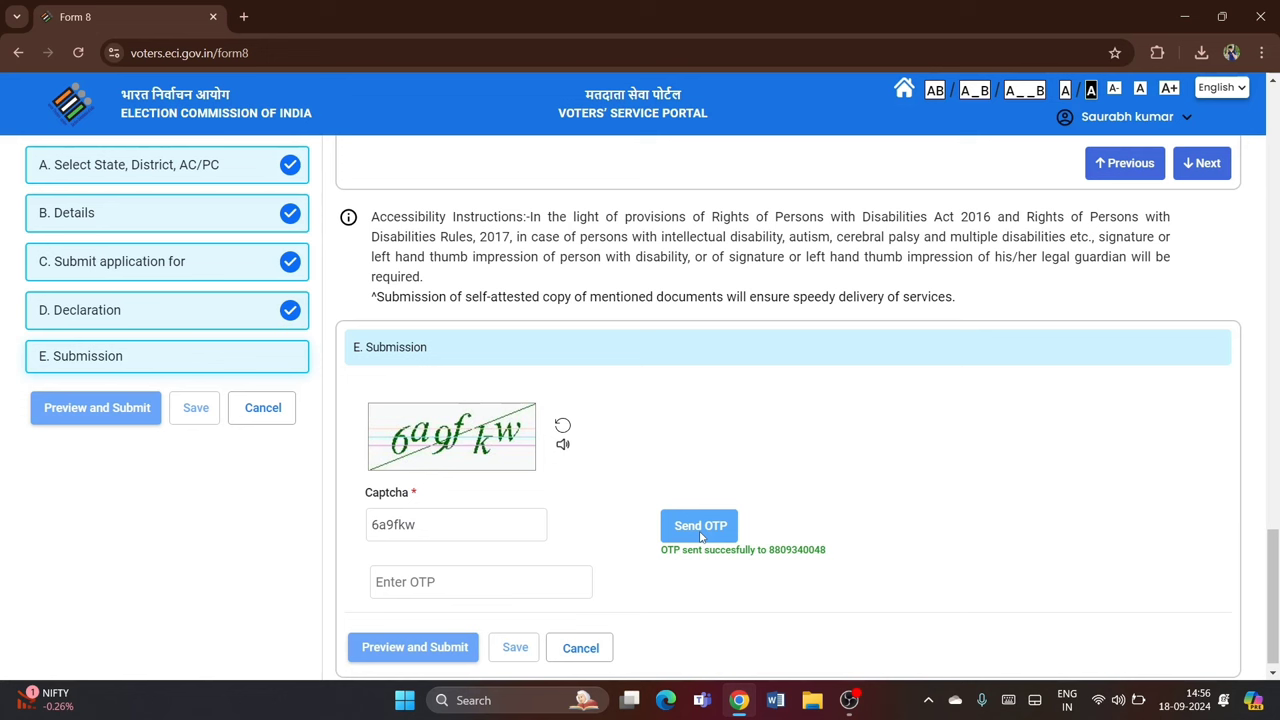
pyautogui.click(413, 582)
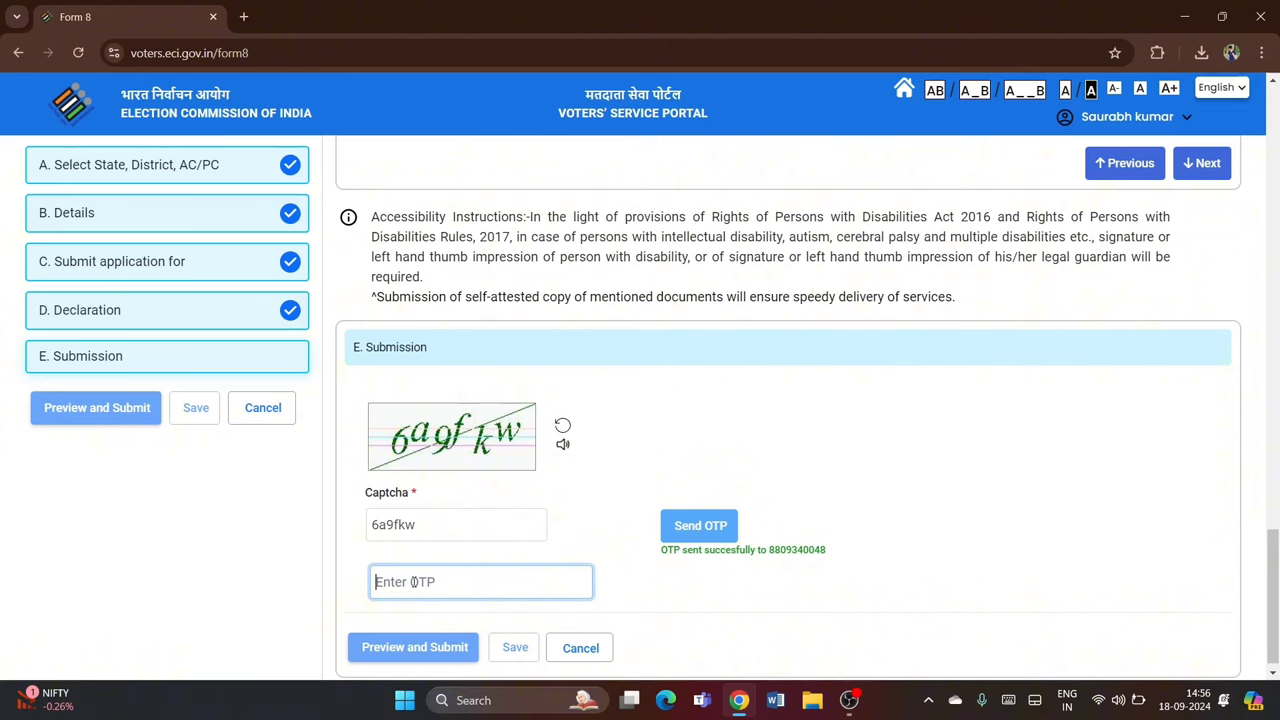
pyautogui.click(414, 647)
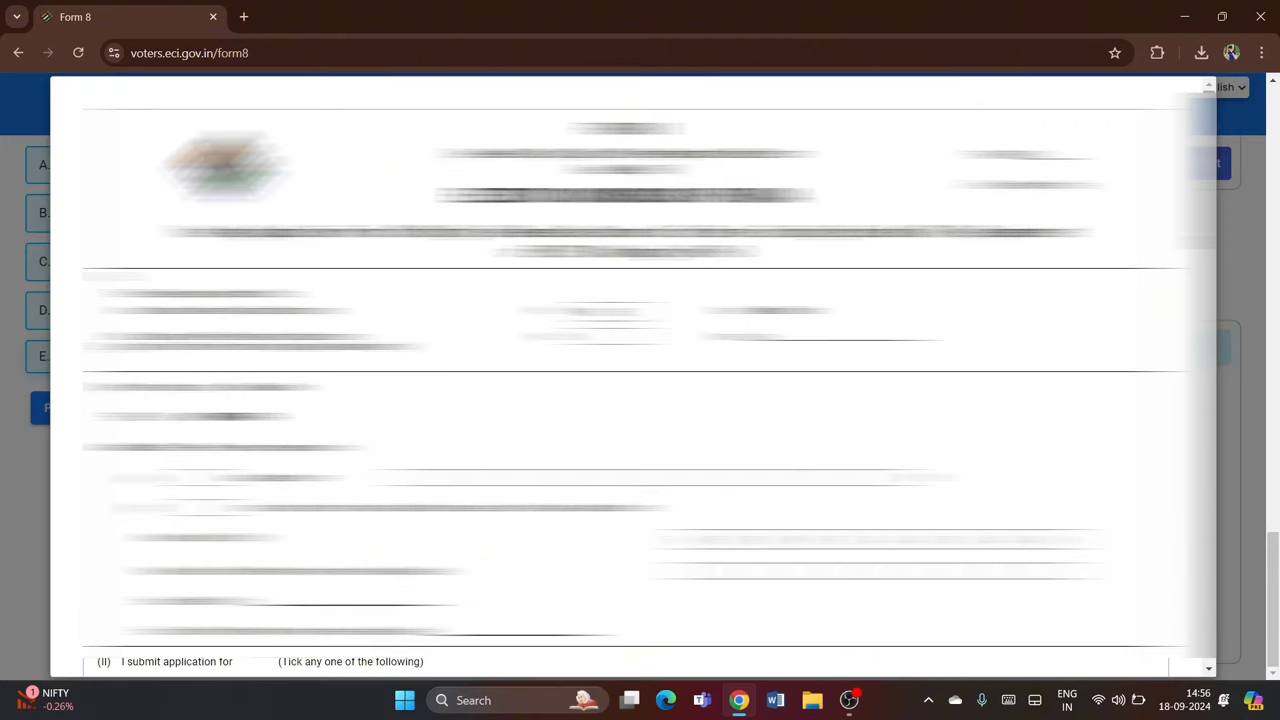
# Review the Form 8 preview through to its end, submit the application and confirm the submission.
pyautogui.scroll(-6, 633, 377)
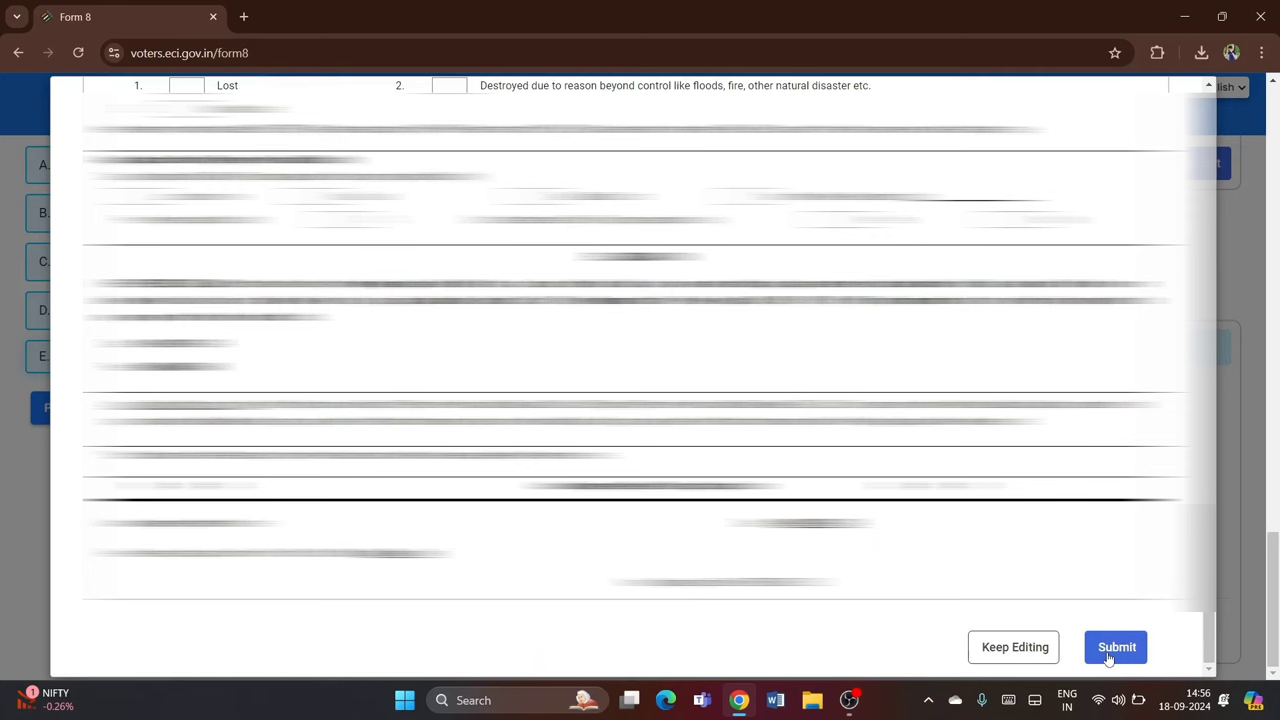
pyautogui.click(1108, 658)
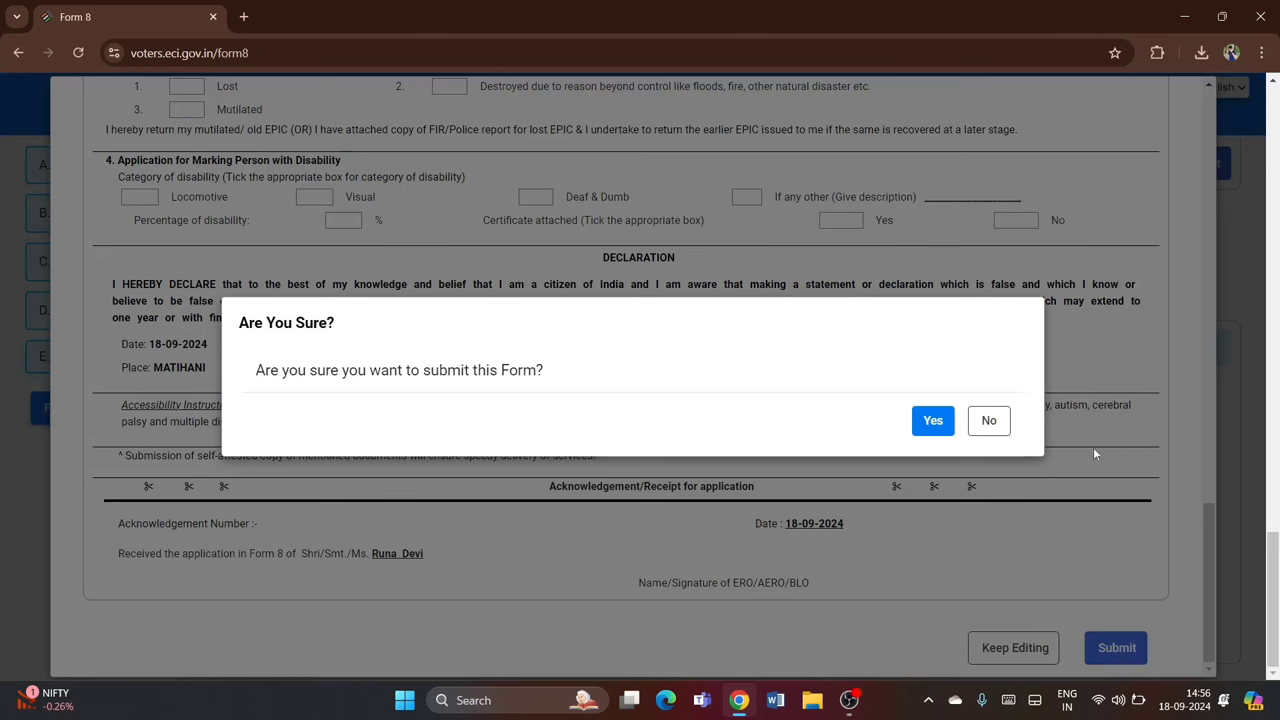
pyautogui.click(934, 425)
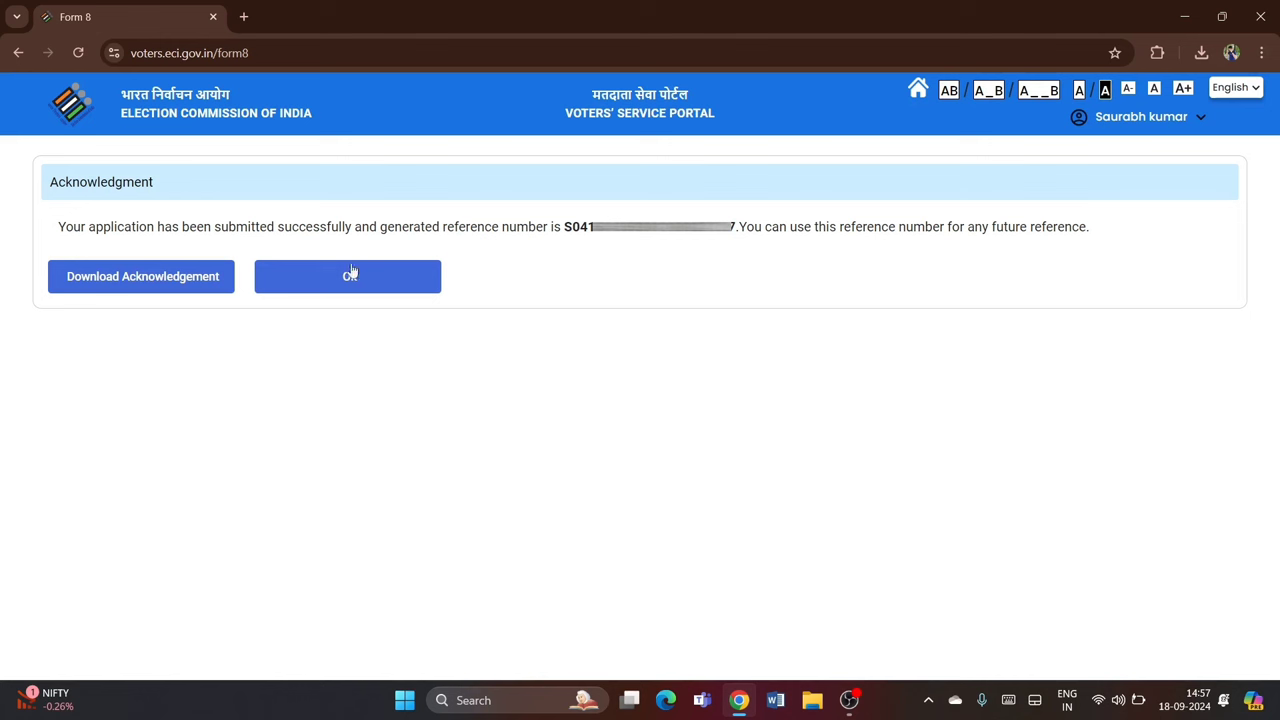
# Download the acknowledgement for the submitted application and close the acknowledgement page.
pyautogui.click(155, 286)
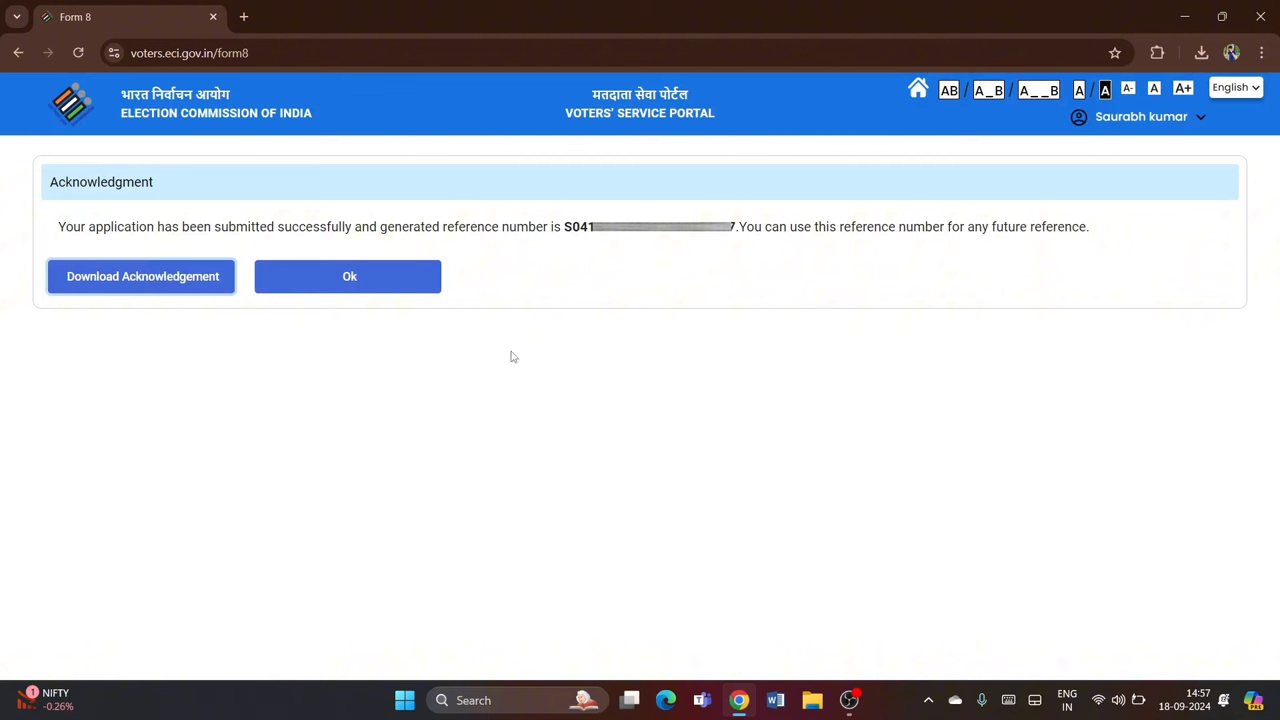
pyautogui.click(352, 277)
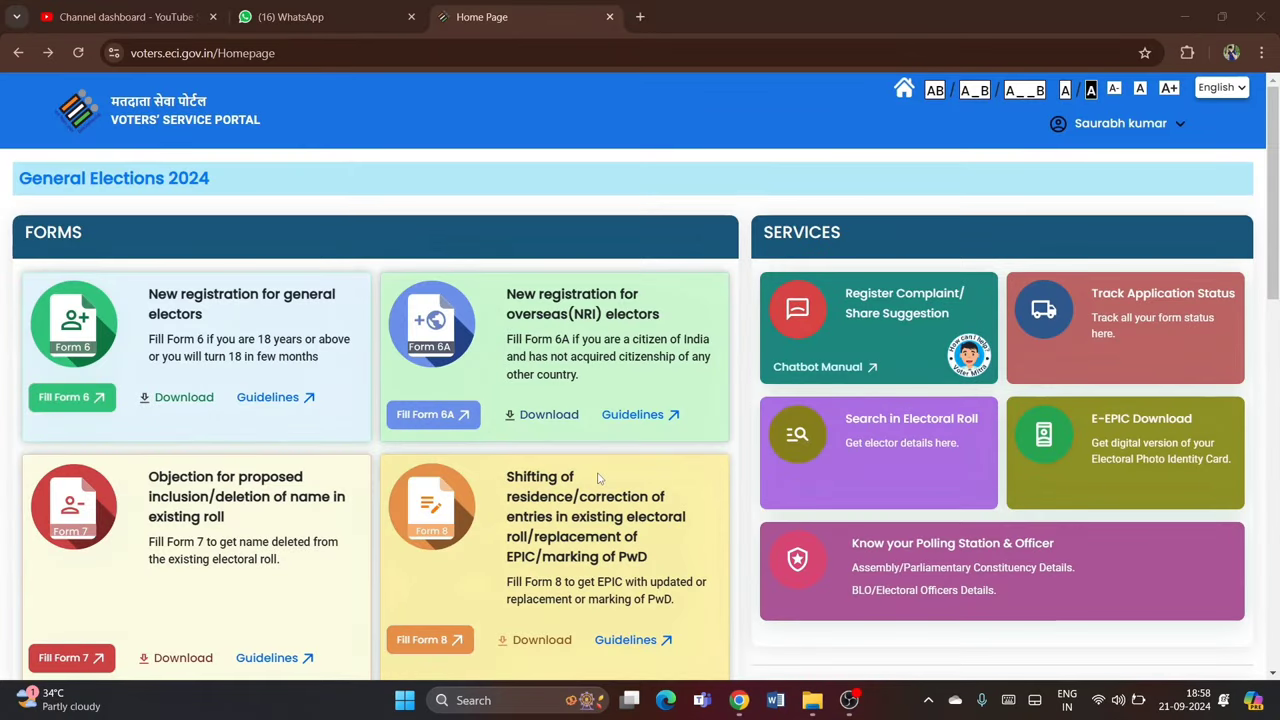
# Open the E-EPIC Download service from the portal's home page.
pyautogui.click(1125, 442)
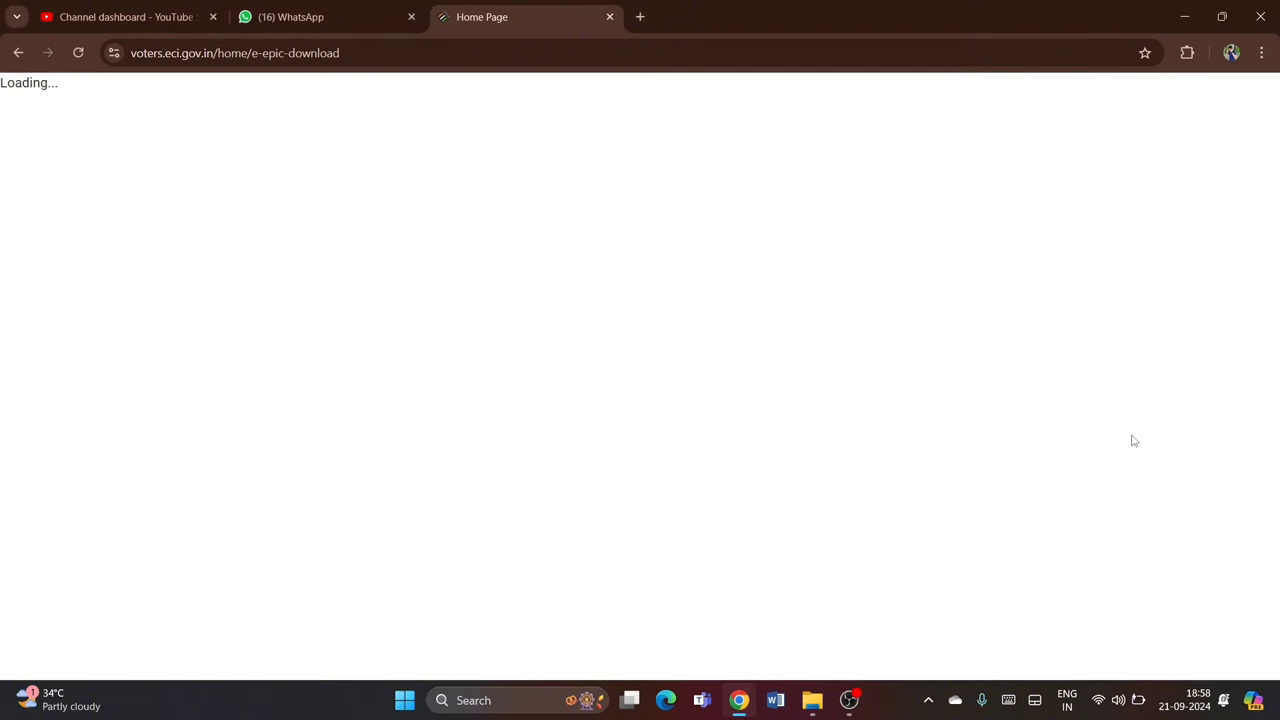